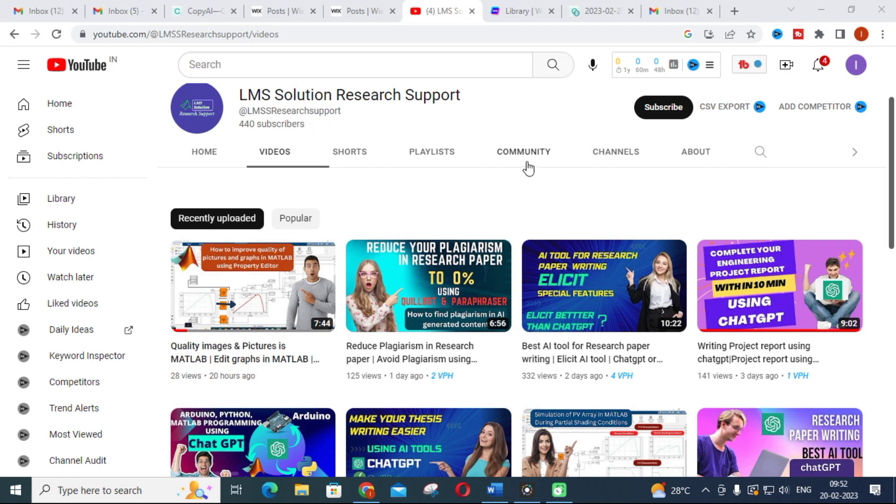
- Switch from YouTube over to the Writesonic site
click(511, 10)
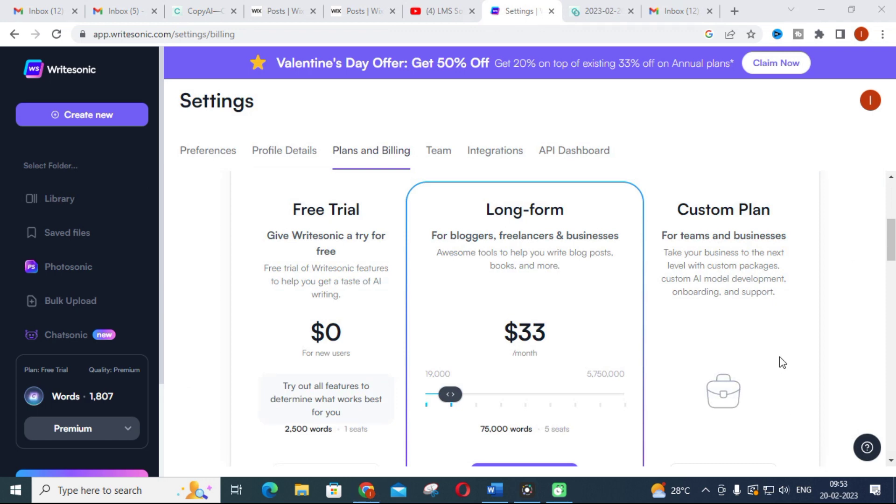
- Review the Free Trial, Long-form and Custom plans, then return to the template Library
scroll(782, 362, down, 2)
scroll(783, 363, up, 2)
scroll(508, 336, down, 2)
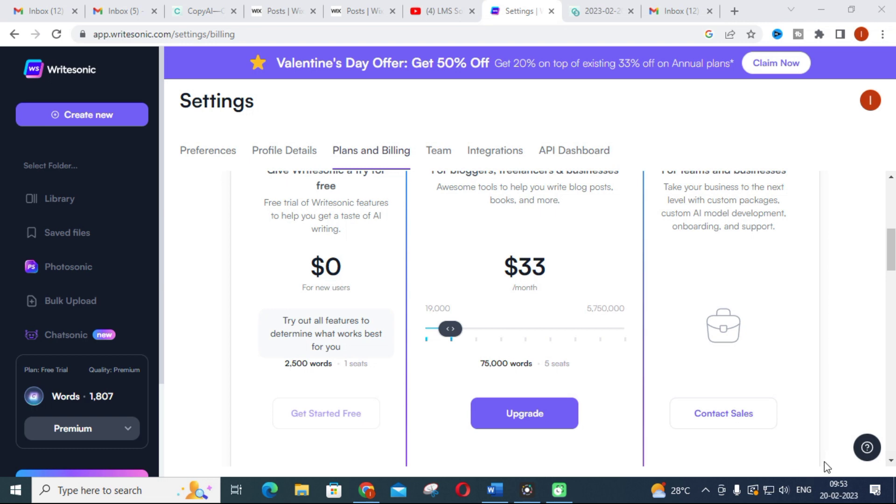
key(alt+Left)
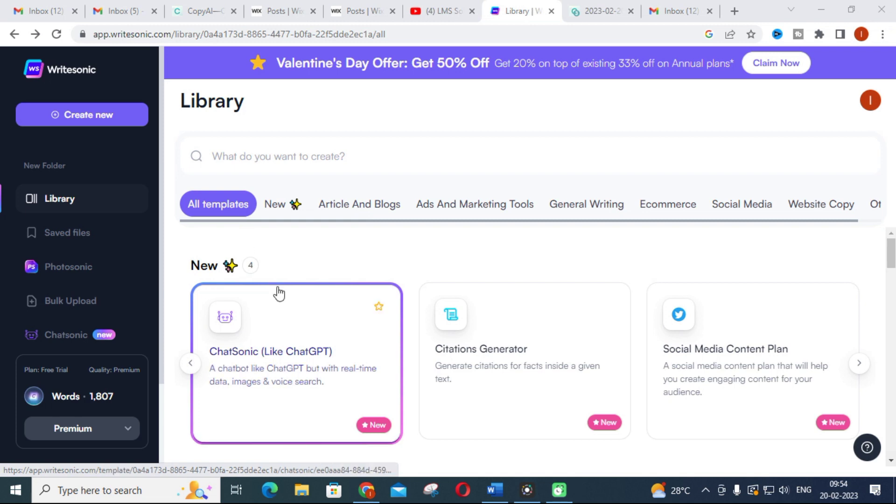
scroll(525, 359, down, 1)
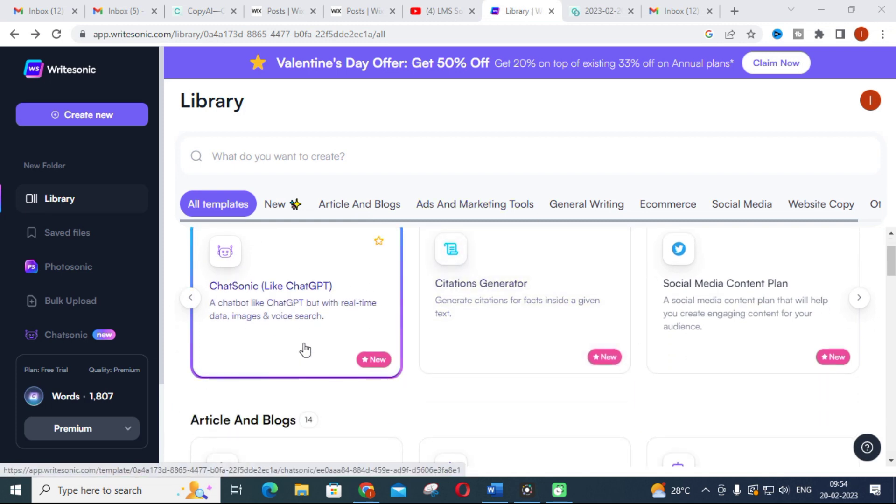
scroll(297, 356, up, 1)
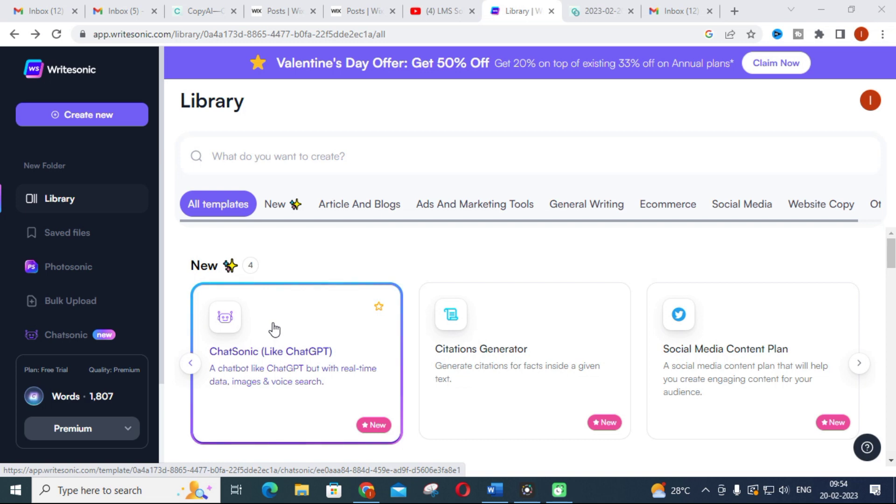
- Browse the Article And Blogs template cards
click(352, 215)
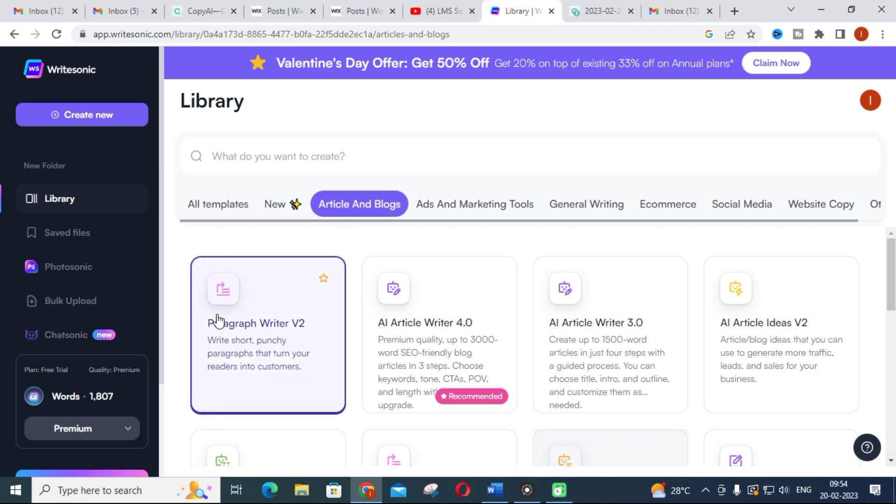
scroll(271, 308, down, 3)
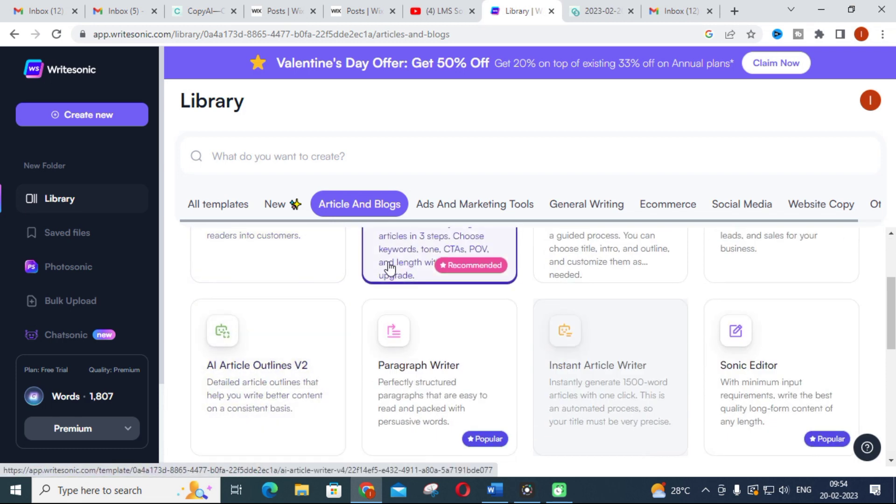
scroll(449, 291, up, 3)
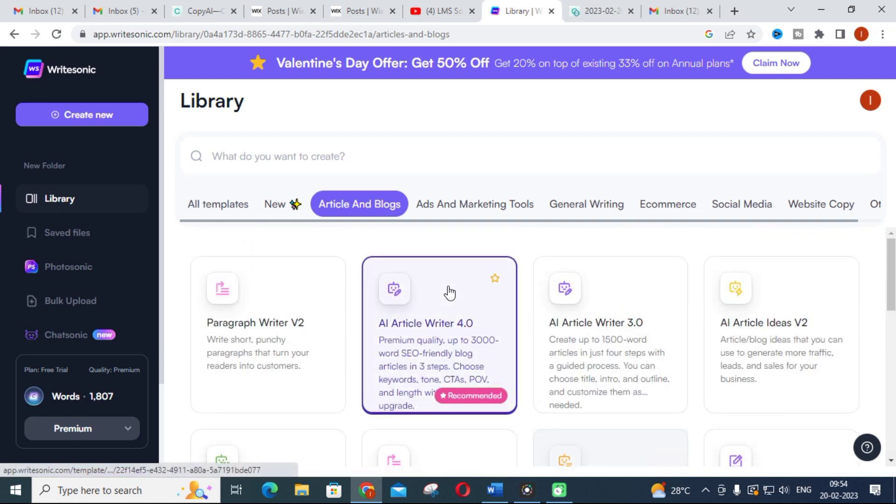
- Glance at Ads And Marketing Tools, then scroll through the General Writing templates
click(475, 205)
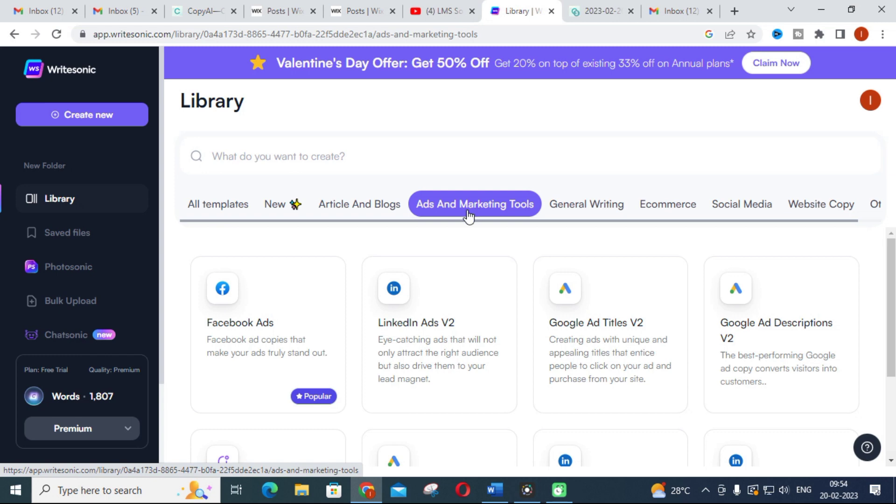
click(593, 208)
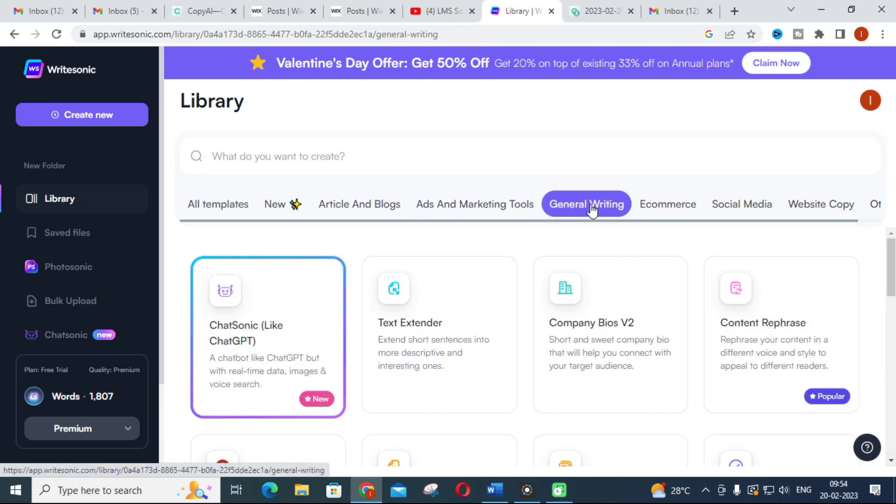
scroll(486, 287, down, 2)
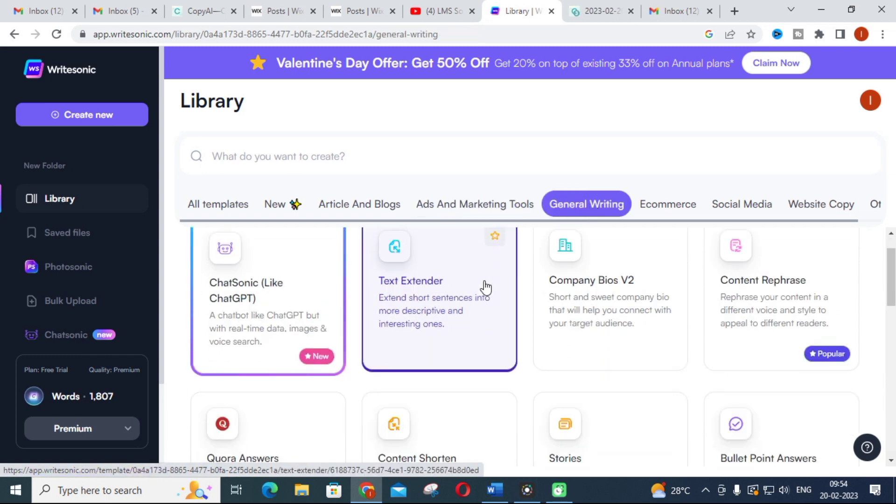
scroll(482, 286, up, 2)
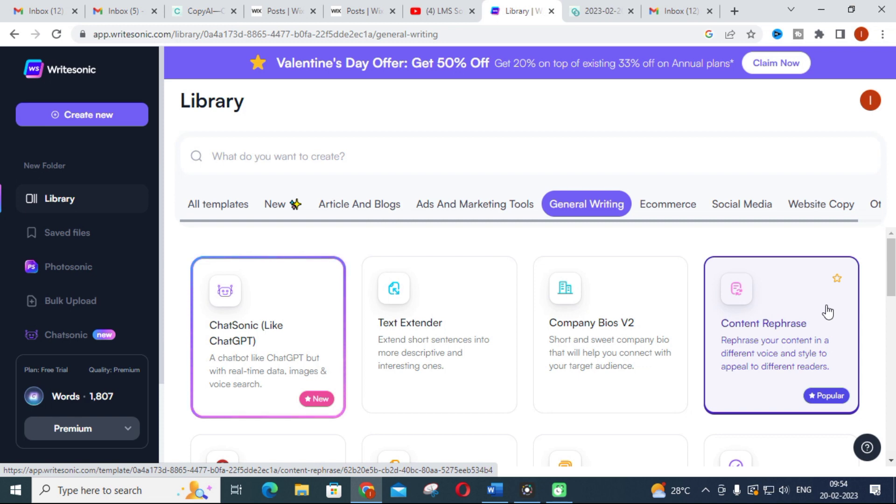
scroll(827, 312, down, 4)
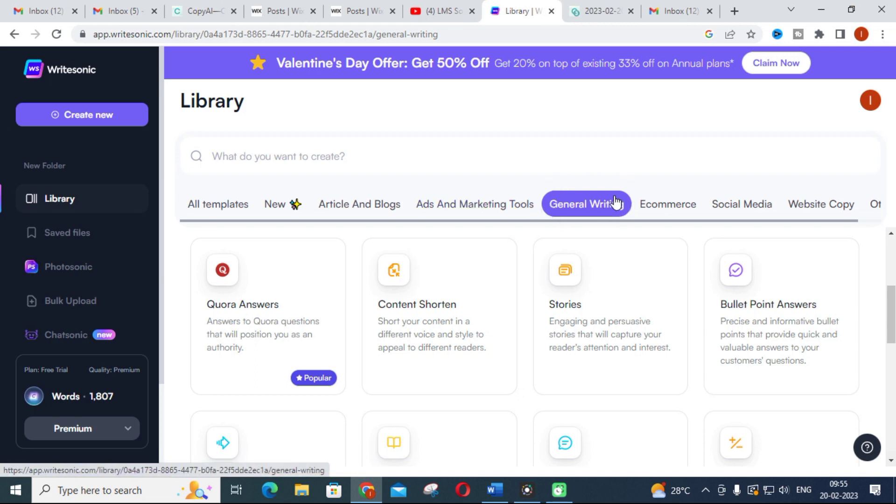
scroll(430, 331, up, 3)
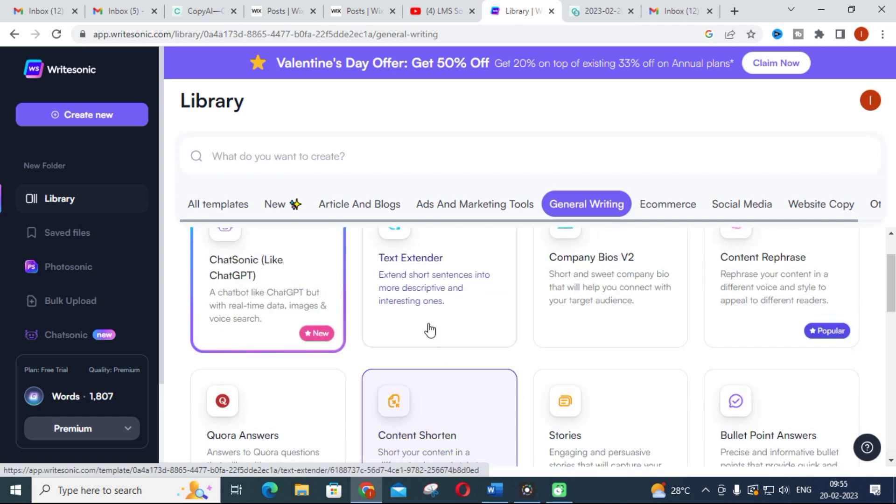
scroll(478, 327, up, 2)
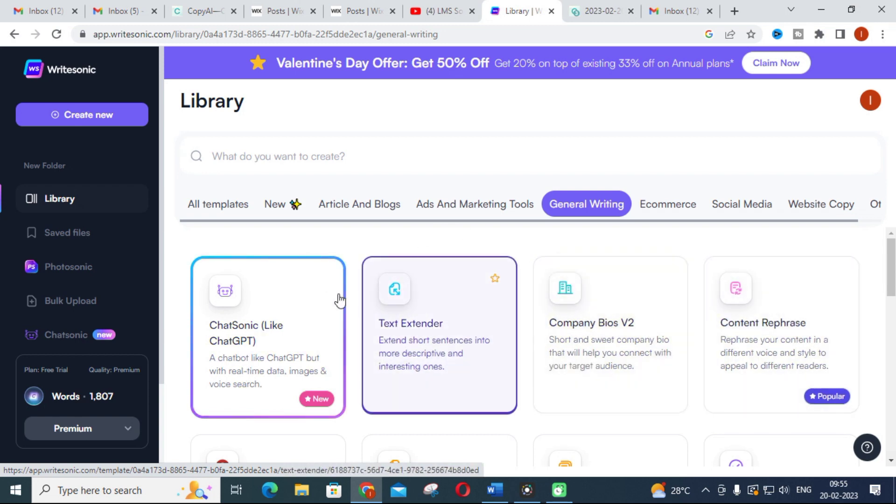
- Browse the Ecommerce template cards
click(672, 204)
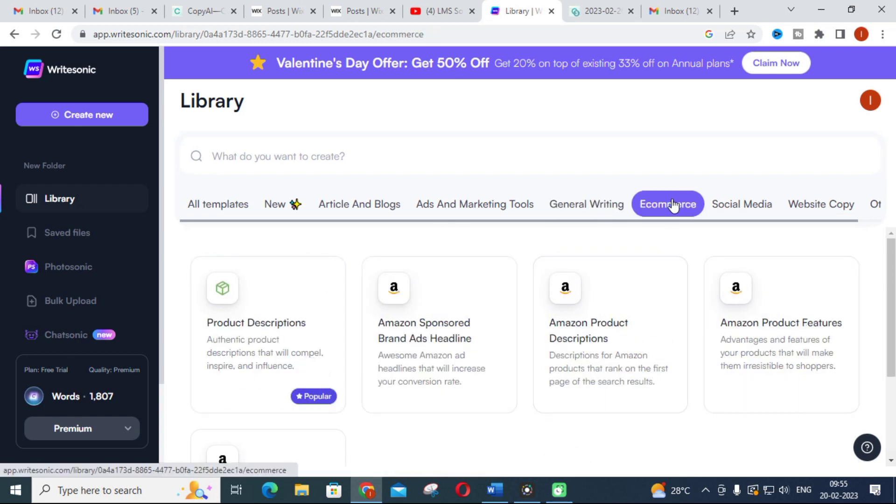
scroll(659, 234, down, 4)
scroll(592, 344, up, 4)
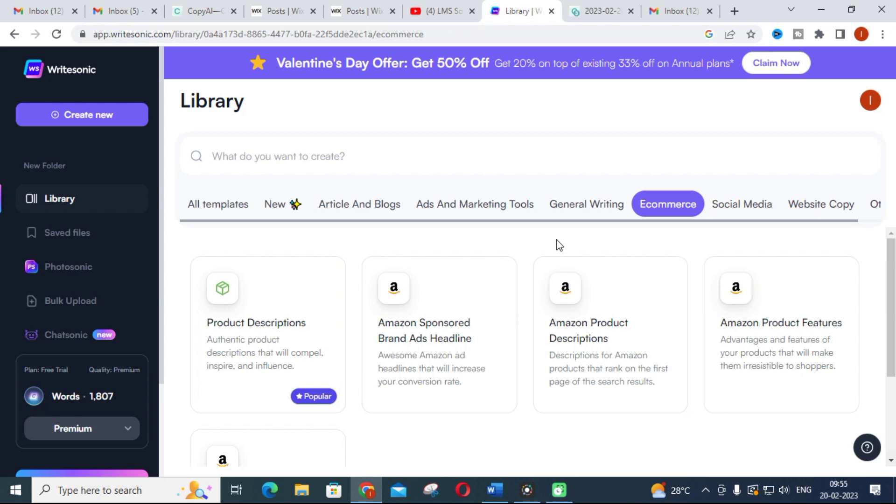
- Scroll through the full list of Social Media templates
click(758, 210)
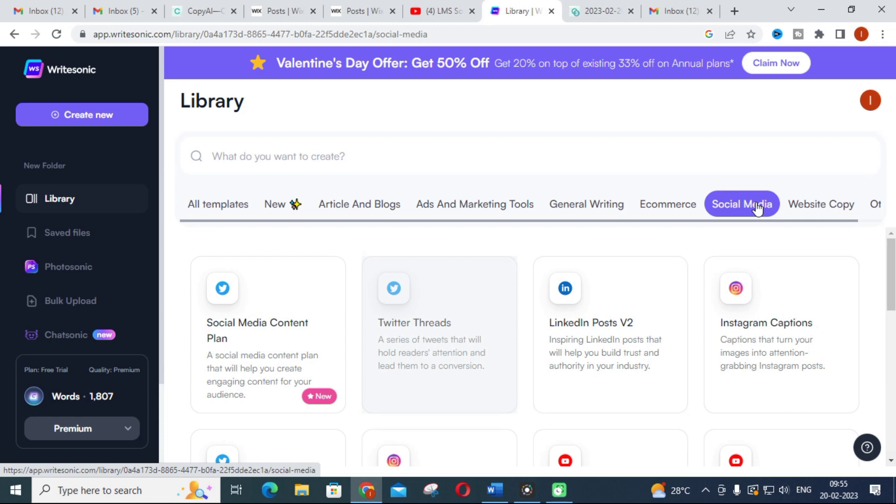
scroll(556, 249, down, 1)
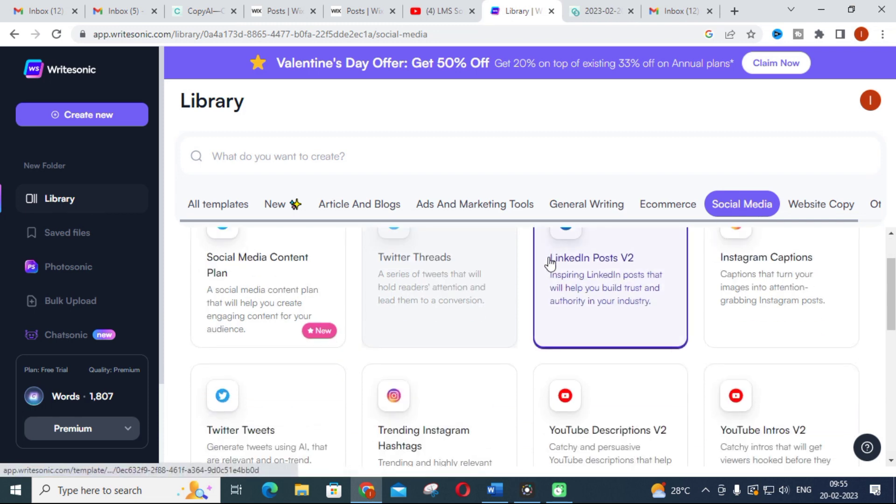
scroll(536, 286, up, 1)
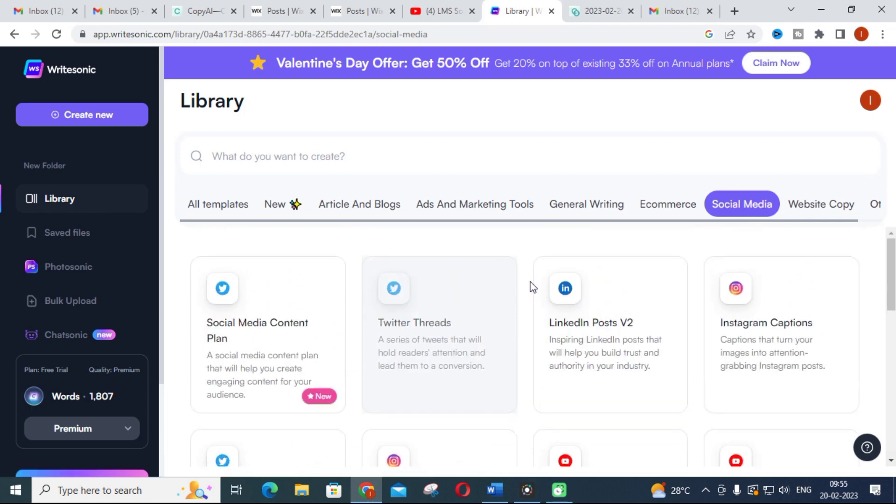
scroll(530, 281, down, 1)
scroll(690, 294, down, 1)
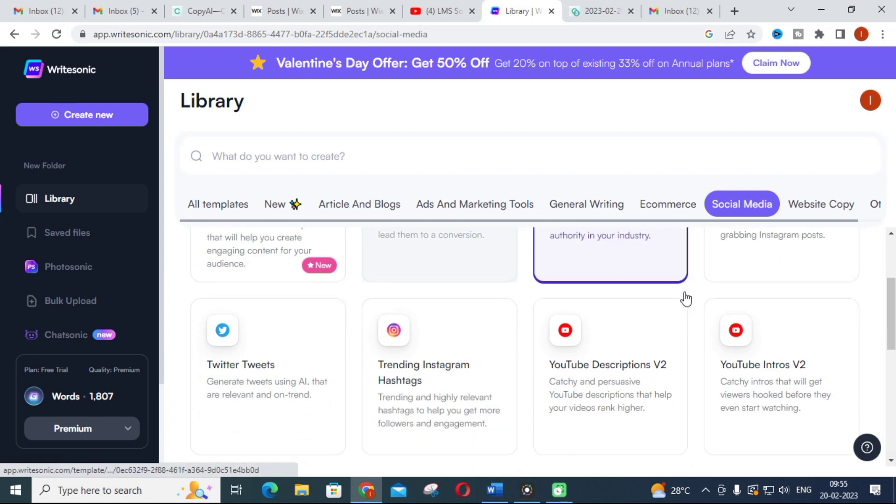
scroll(680, 297, down, 1)
scroll(667, 299, down, 1)
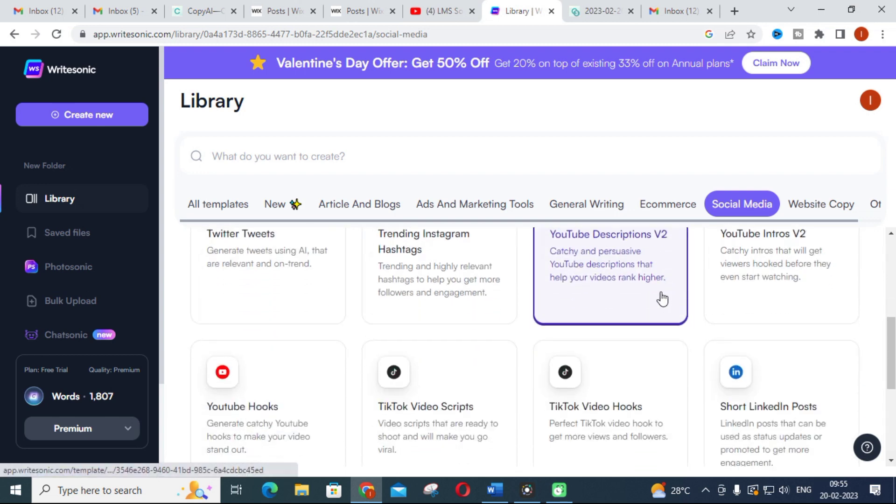
scroll(663, 299, down, 1)
scroll(466, 294, down, 2)
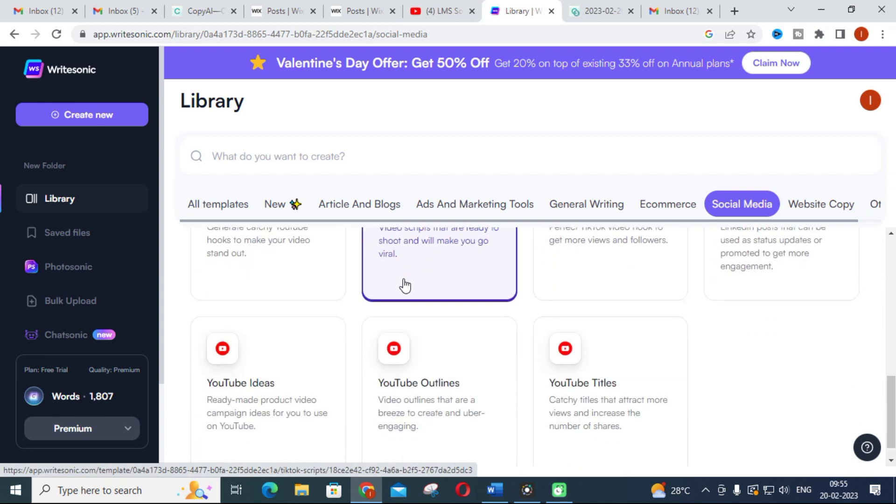
scroll(509, 317, up, 8)
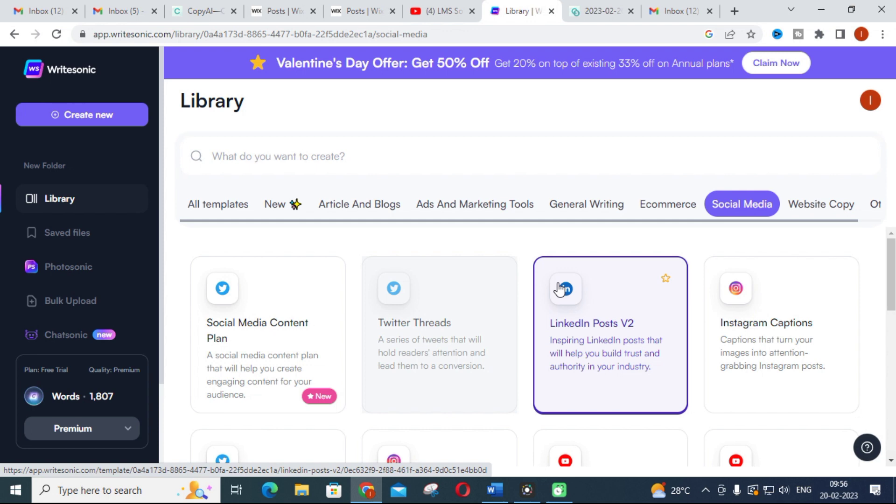
- Scan the Website Copy templates, then return to the General Writing category
click(814, 205)
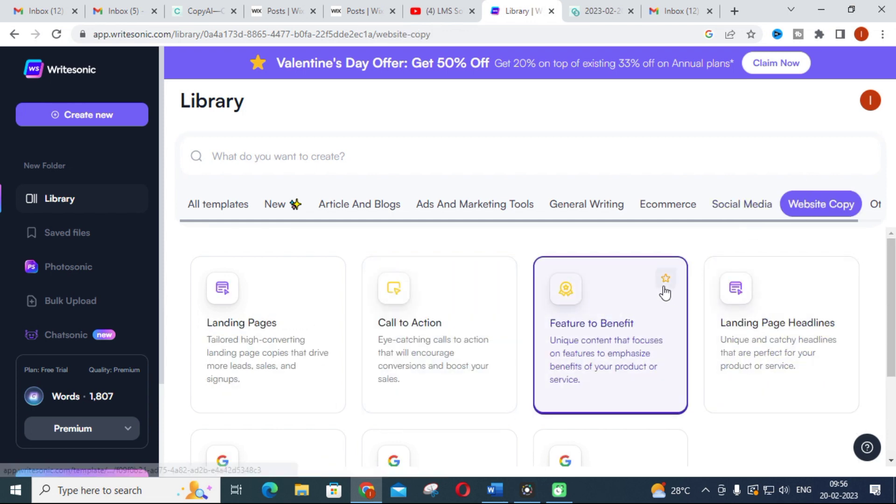
scroll(411, 308, down, 3)
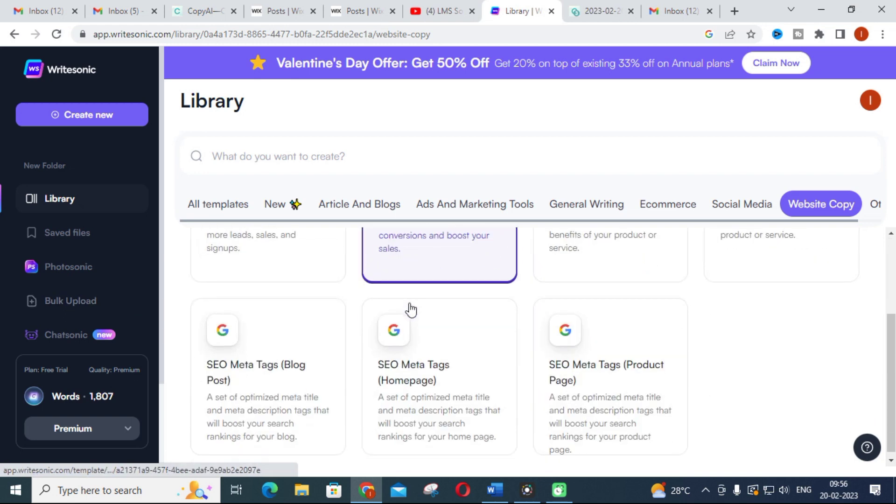
scroll(278, 301, up, 1)
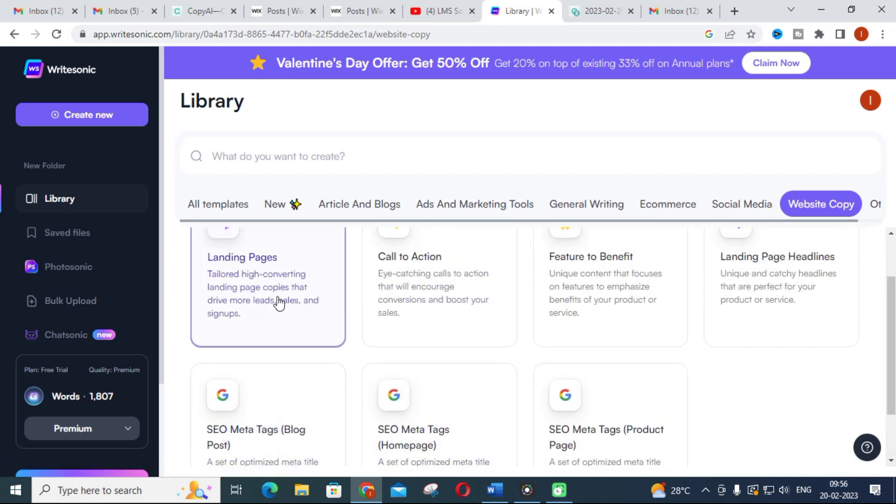
scroll(278, 301, up, 1)
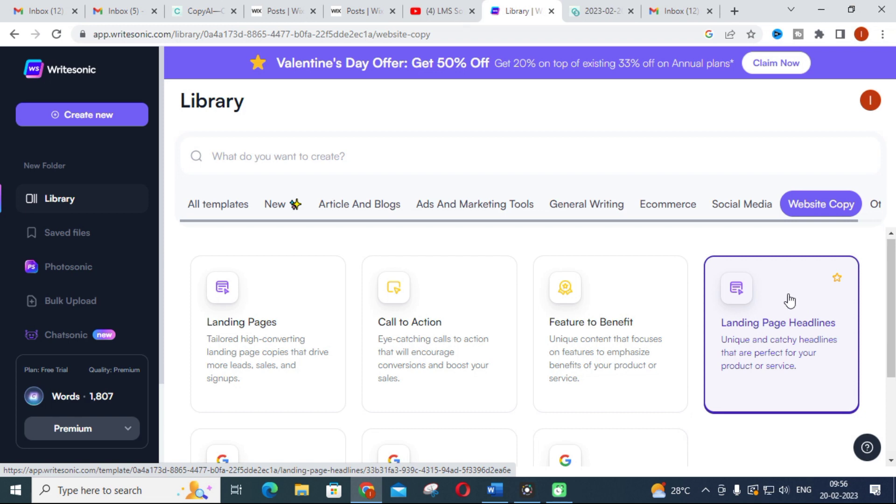
click(577, 208)
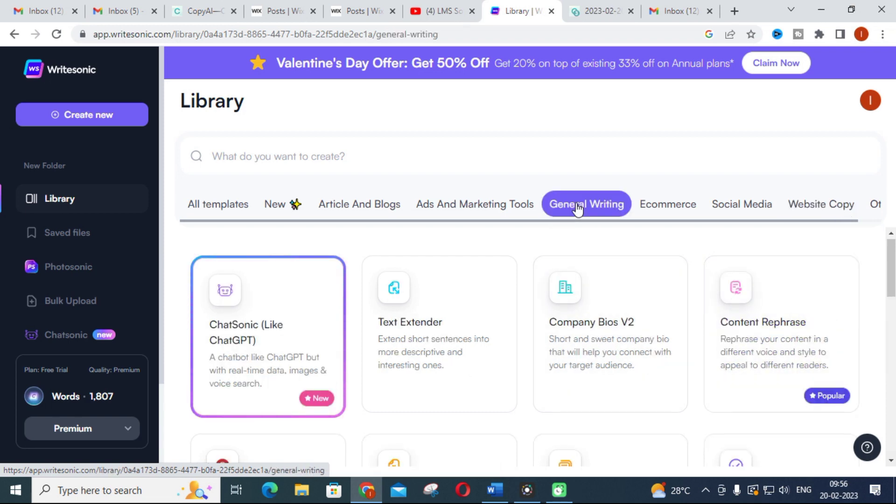
- Peek at the ChatSonic chatbot and Photosonic image generator, then return to the Library
click(257, 347)
scroll(321, 265, down, 3)
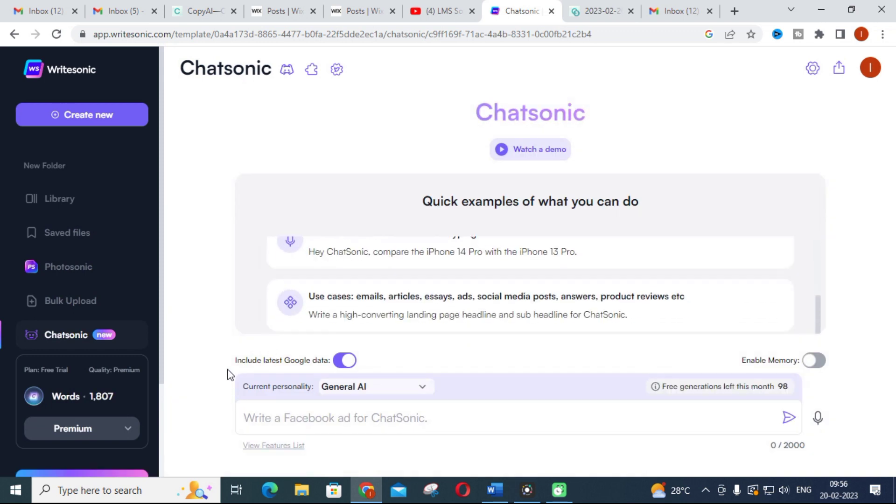
click(68, 270)
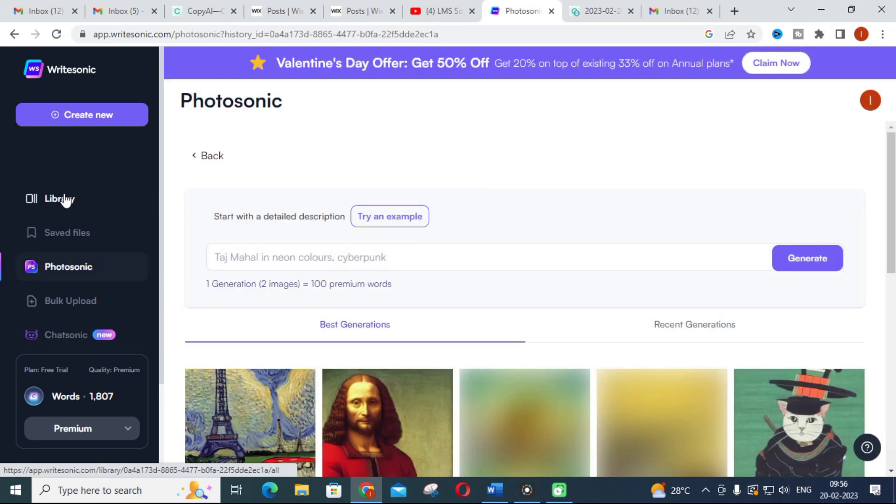
click(66, 200)
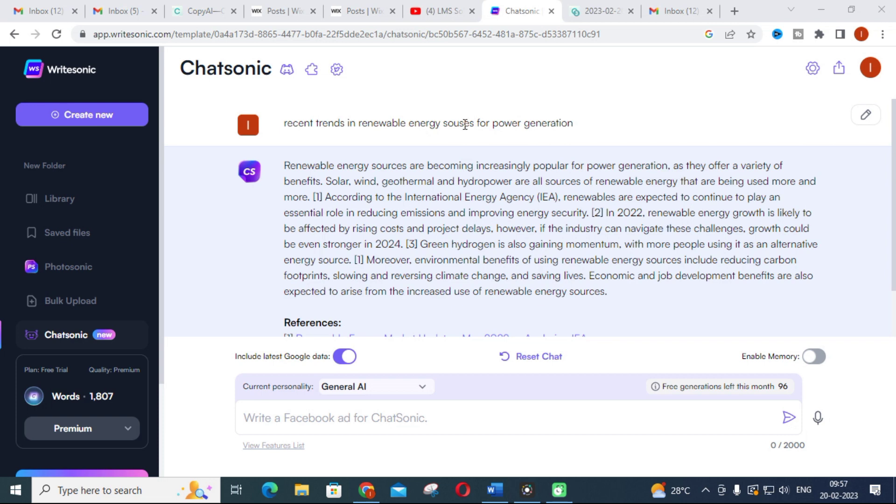
- Scroll through Chatsonic's renewable energy trends answer and its three references
scroll(391, 140, down, 1)
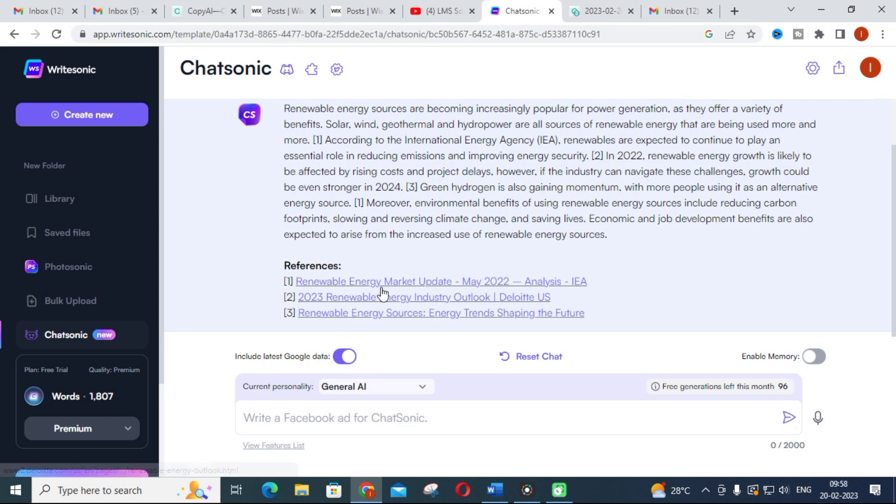
scroll(381, 294, up, 1)
scroll(378, 303, down, 1)
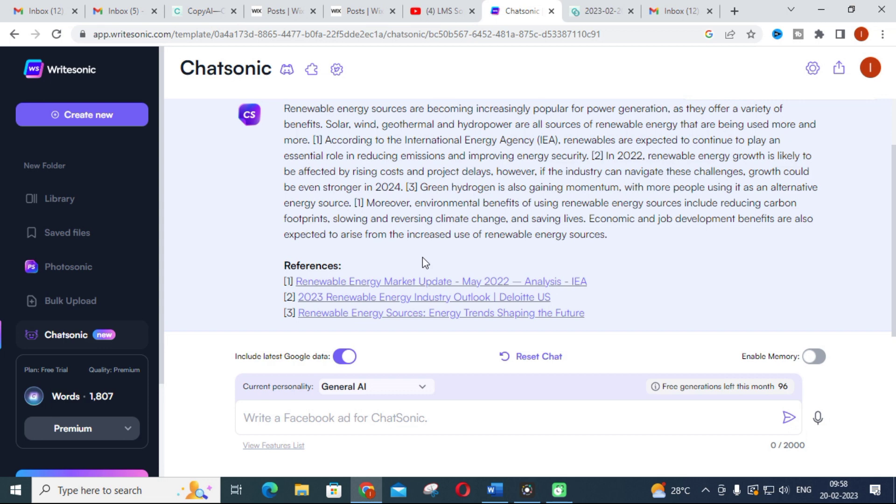
scroll(422, 257, up, 1)
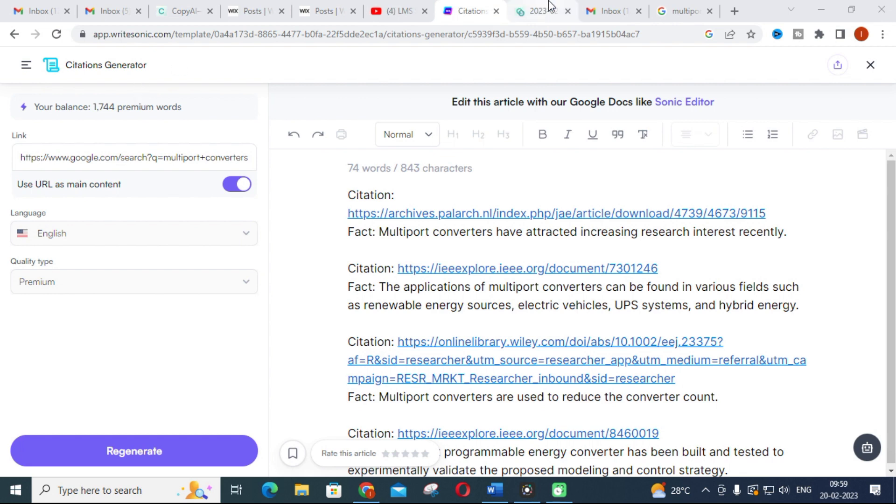
click(682, 11)
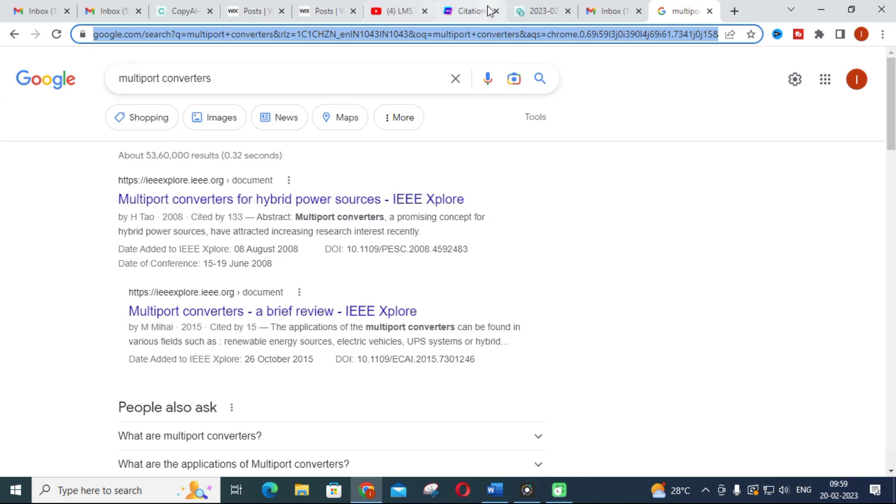
click(471, 11)
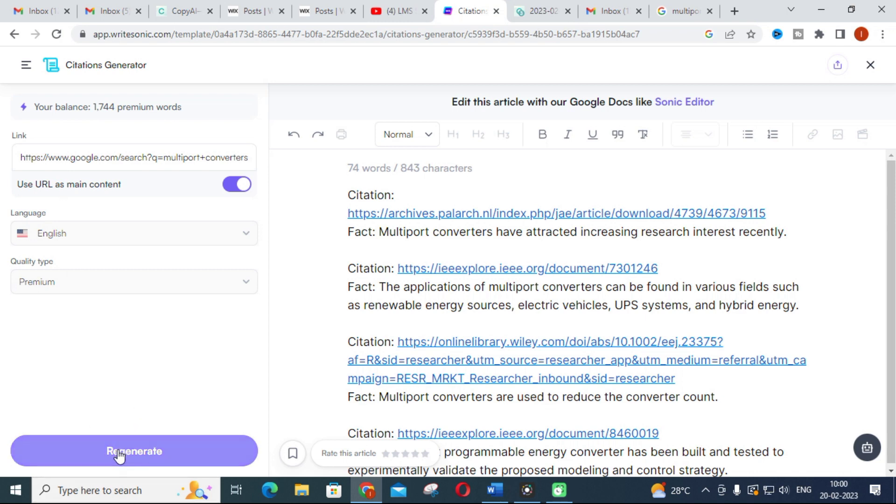
scroll(503, 250, down, 1)
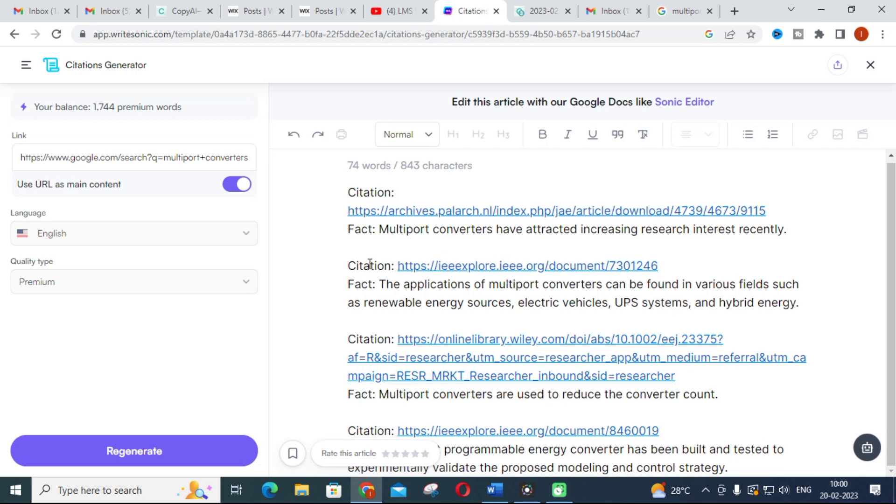
click(352, 324)
click(11, 40)
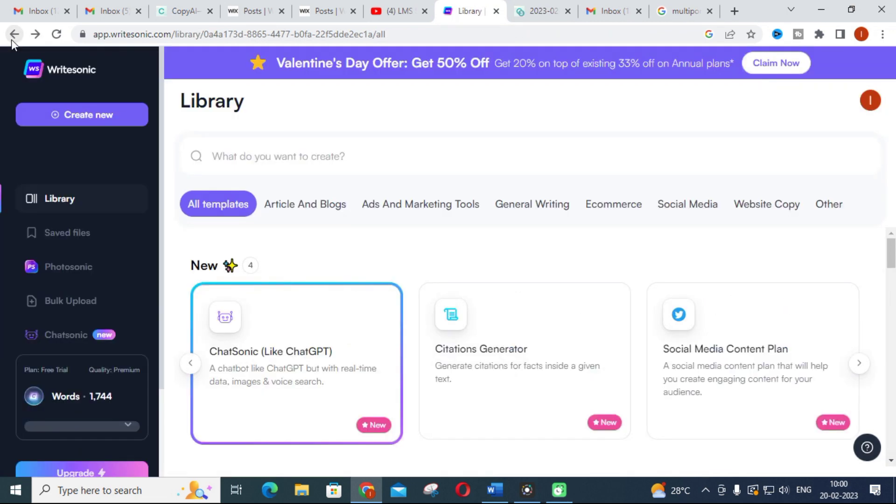
- Open the Social Media Content Plan template and check which platforms it can target
scroll(615, 288, down, 2)
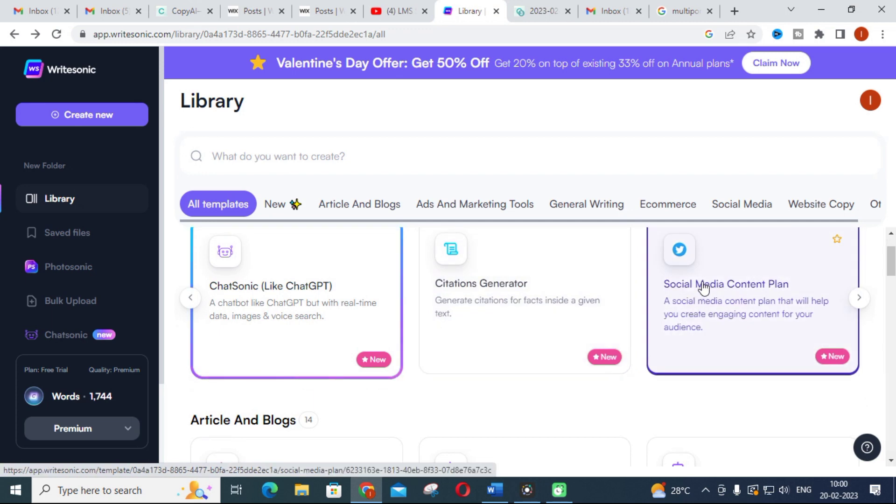
scroll(516, 290, down, 3)
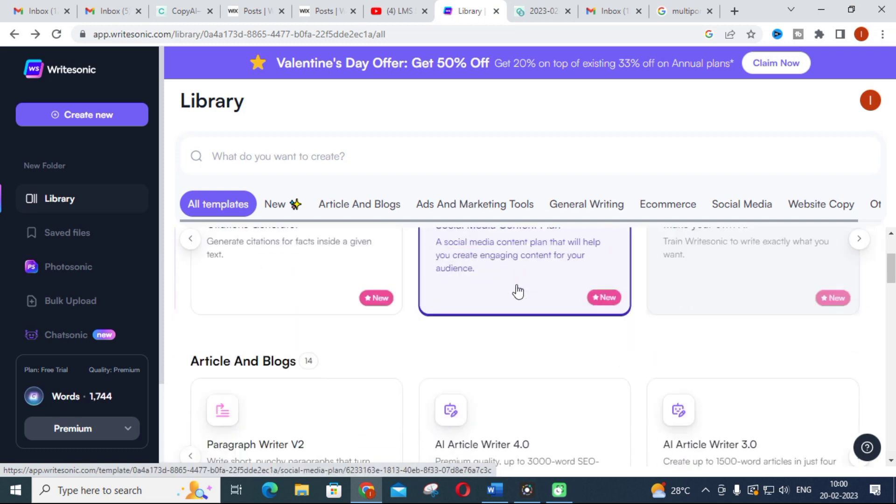
scroll(516, 289, up, 3)
click(572, 352)
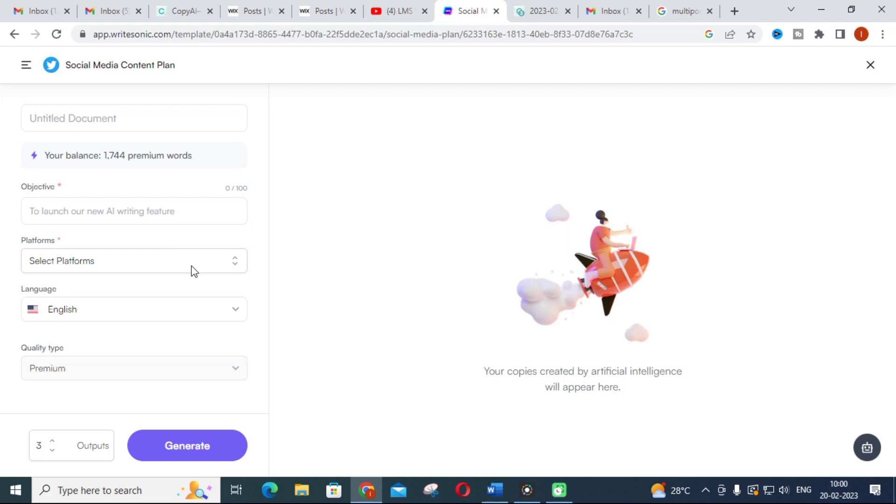
click(234, 261)
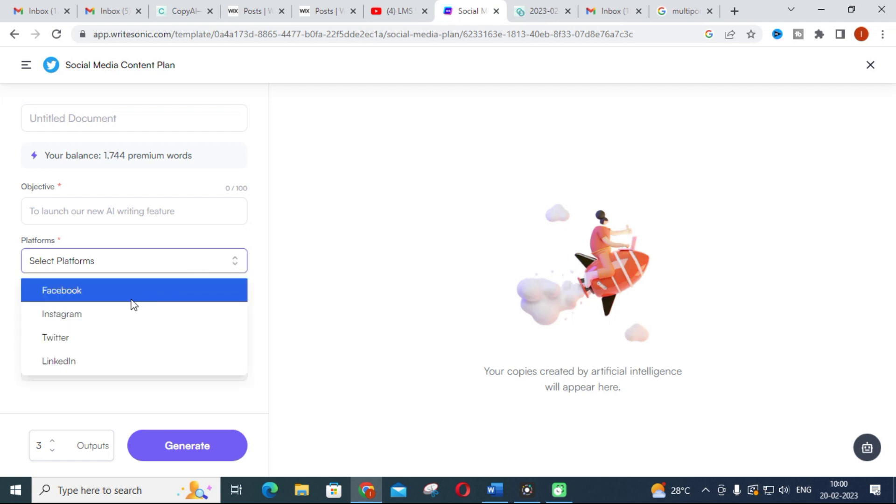
click(336, 290)
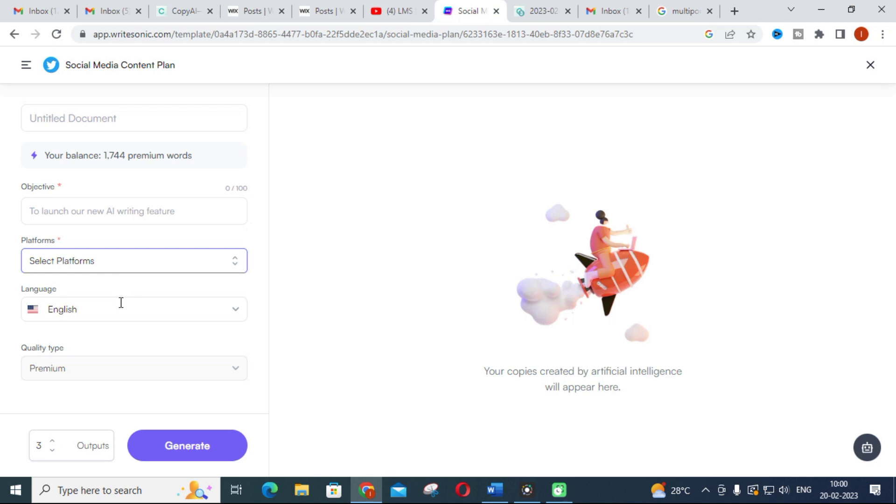
- Select the objective field and browse the available output languages
click(138, 214)
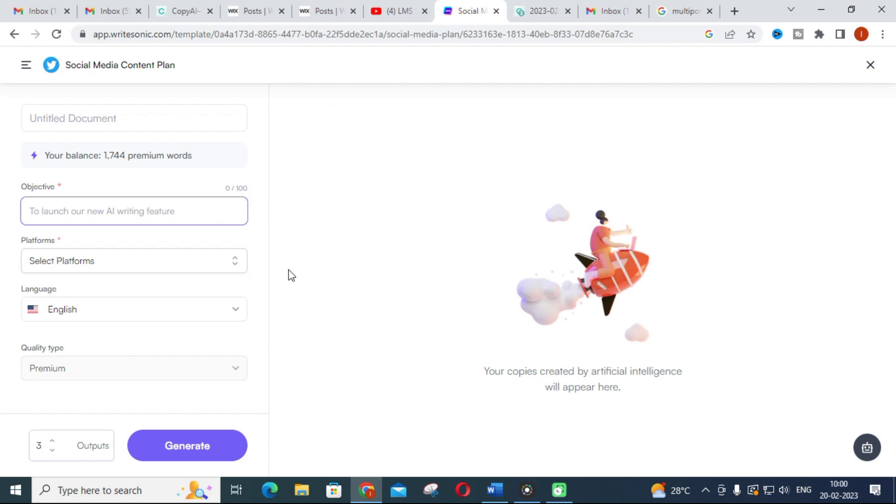
click(231, 312)
scroll(89, 357, down, 5)
scroll(89, 352, down, 5)
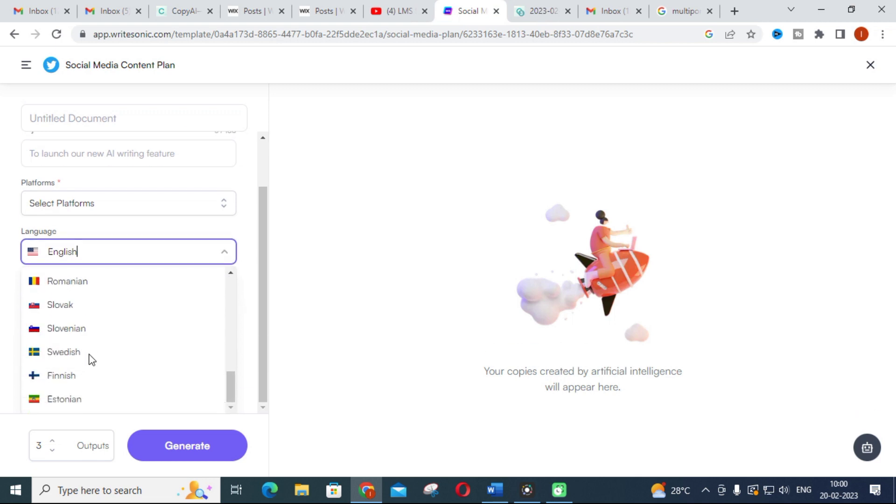
scroll(105, 343, up, 5)
scroll(107, 341, up, 3)
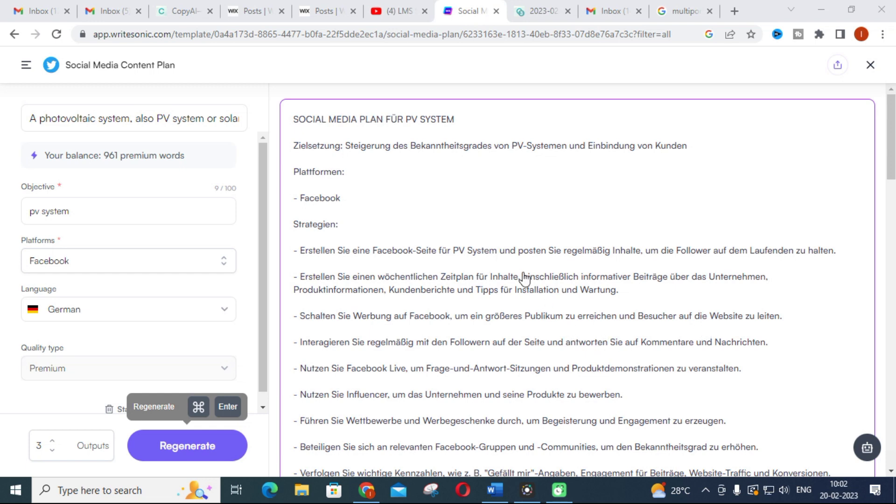
- Keep German as output language, review the PV system plan, then go back to the Library
click(224, 314)
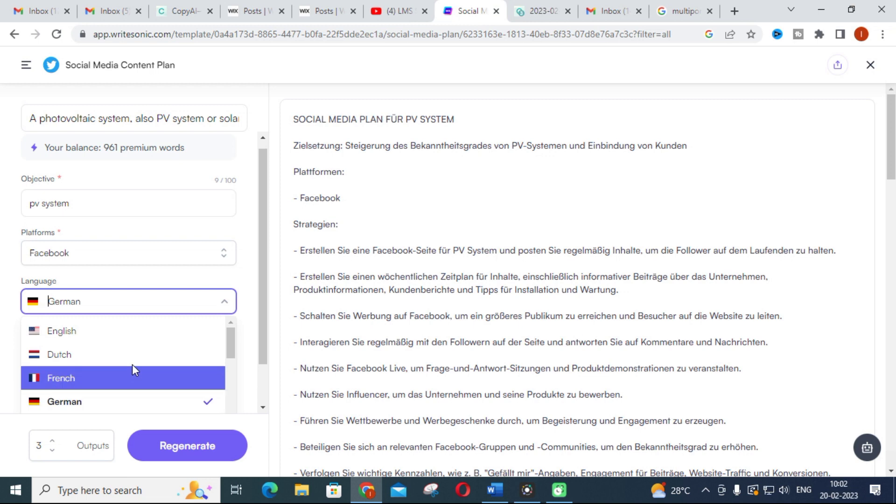
click(252, 240)
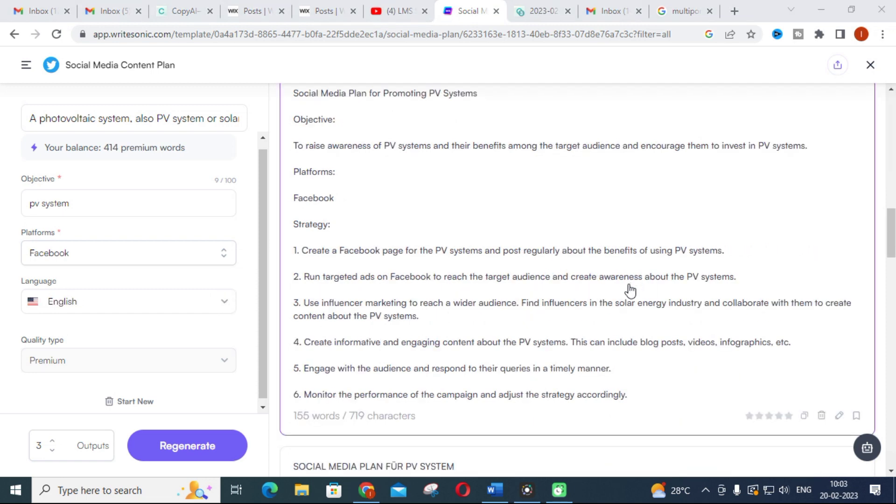
scroll(617, 301, up, 1)
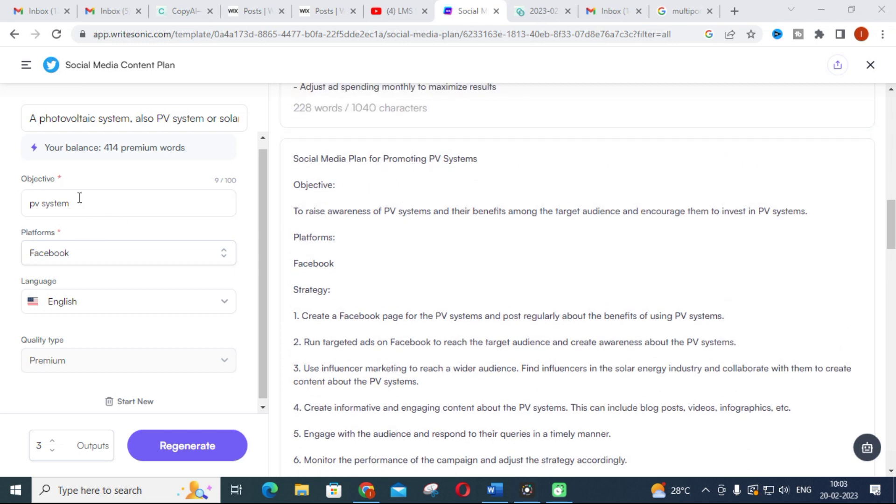
scroll(400, 250, down, 1)
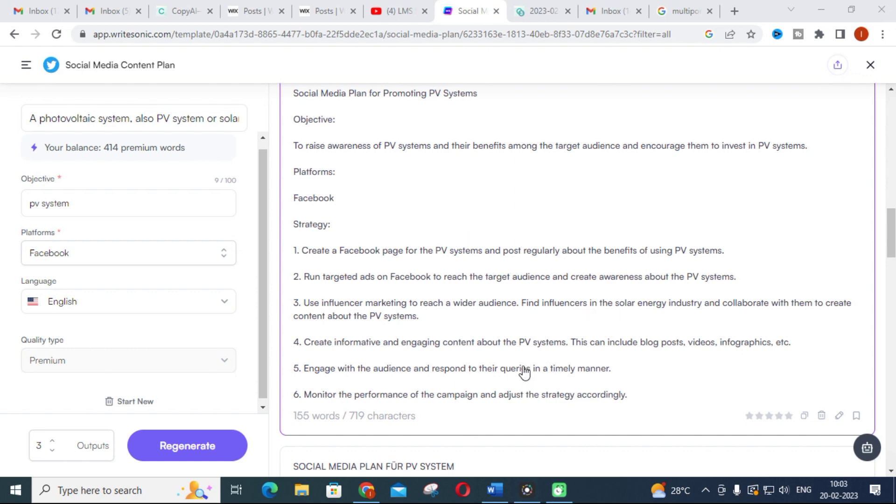
click(15, 35)
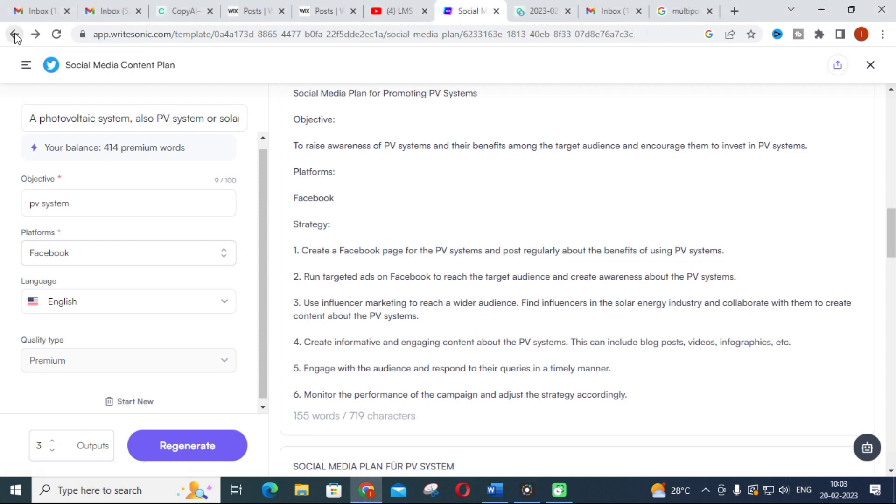
click(14, 34)
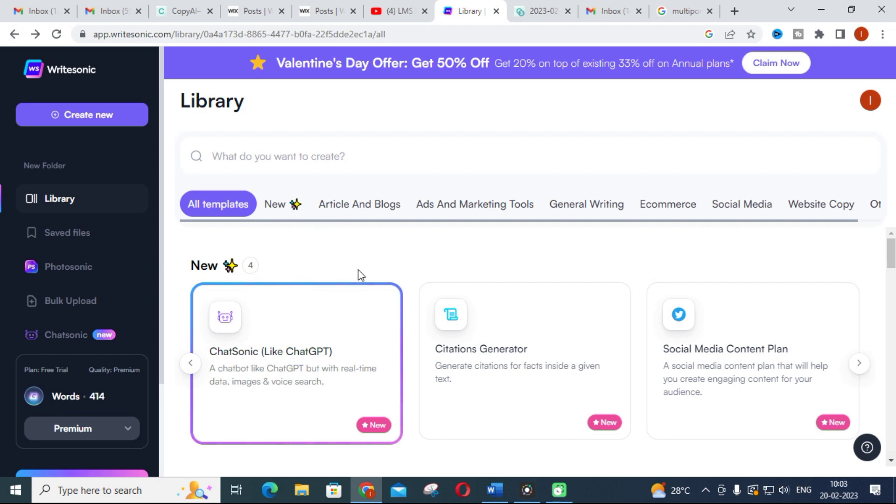
- Scroll through the Writesonic Library templates, then move to the Copy.ai tab
scroll(358, 275, down, 10)
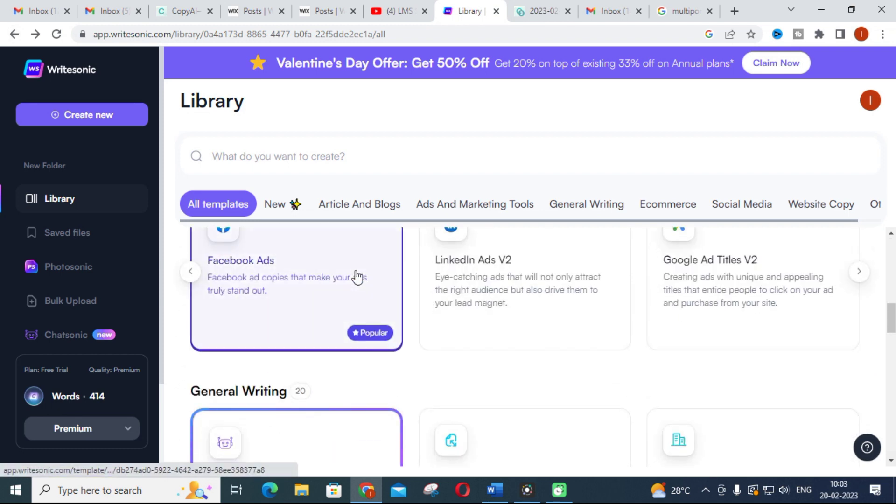
scroll(357, 276, down, 4)
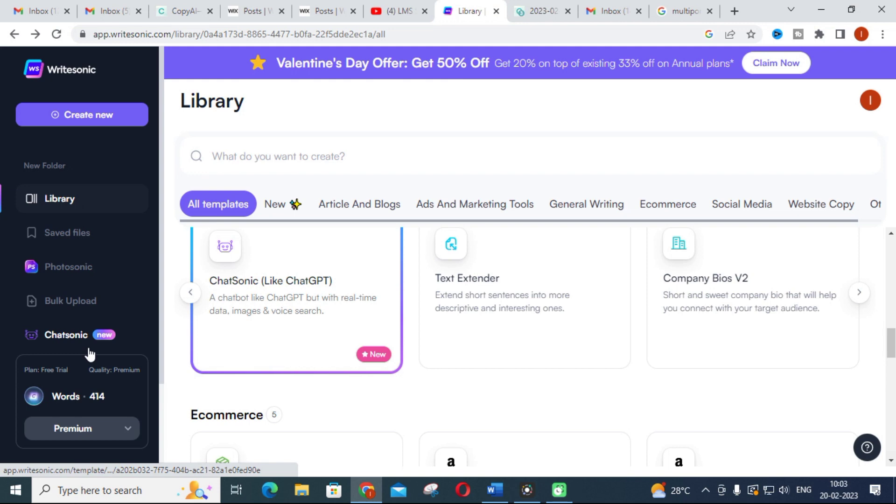
scroll(391, 299, down, 2)
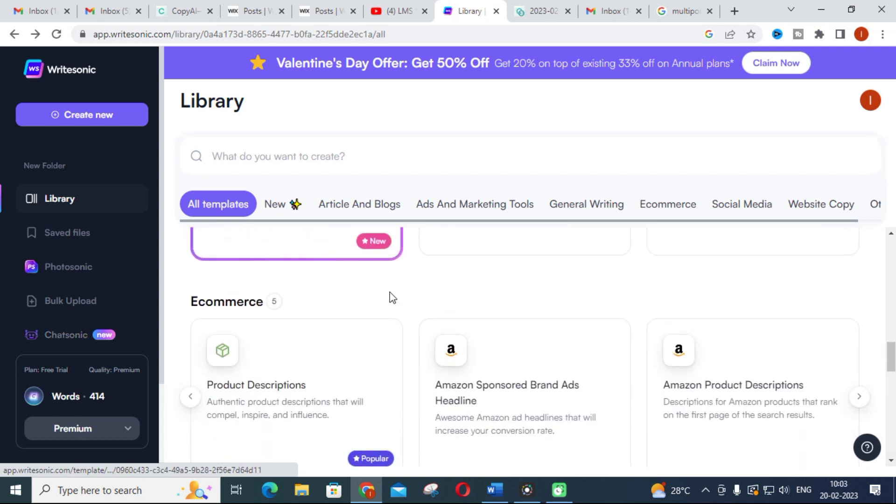
scroll(391, 299, up, 9)
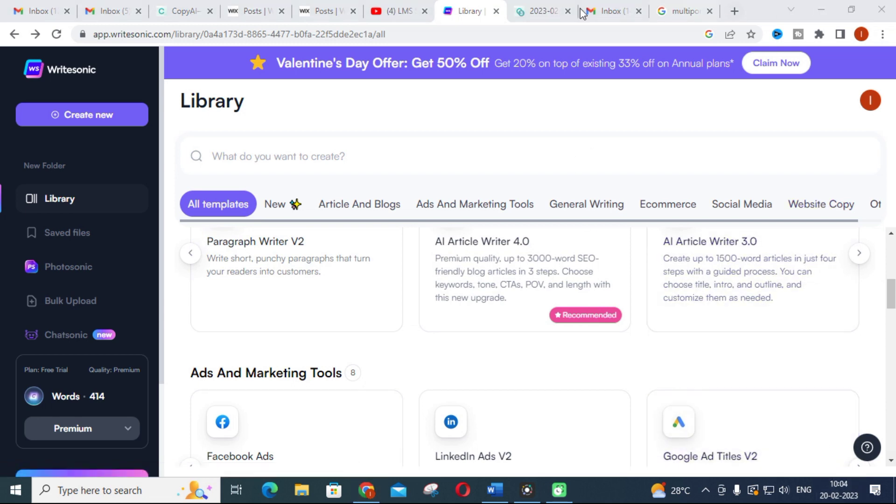
click(541, 10)
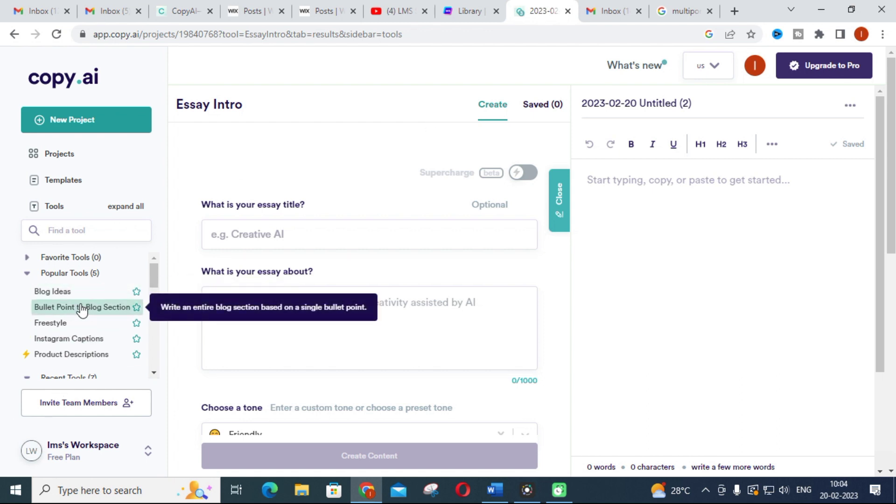
- Return to the Instagram Captions tool, then open the Copy.ai Projects dashboard
click(14, 35)
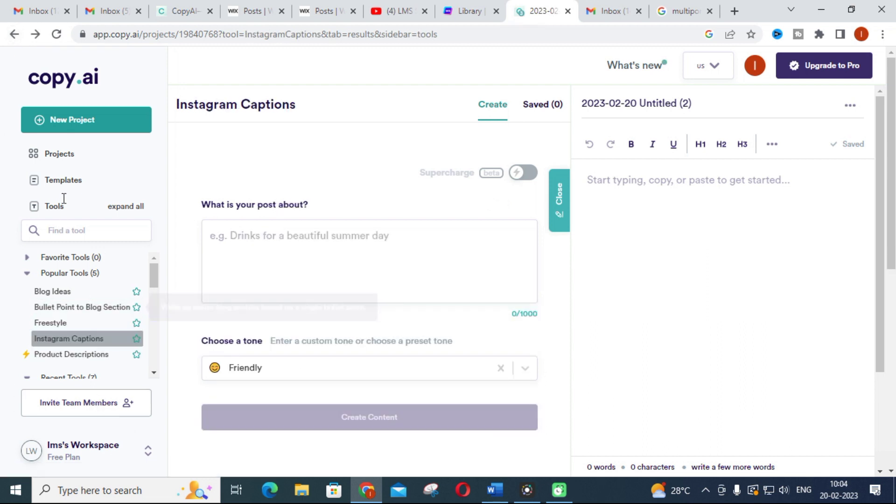
click(55, 154)
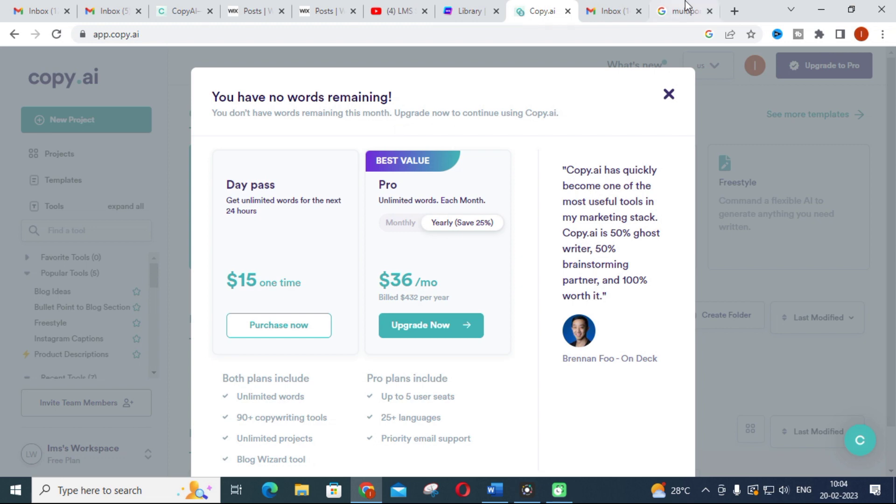
- Dismiss the no-words-remaining upgrade notice on the Copy.ai dashboard
click(669, 96)
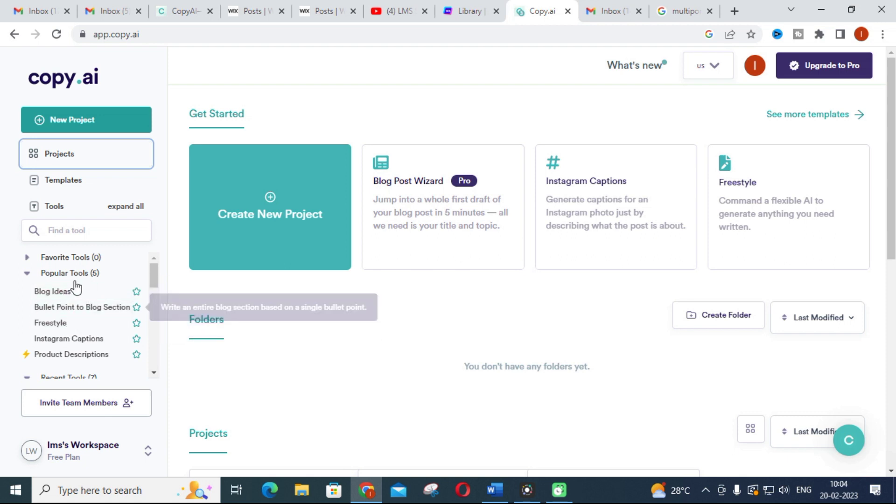
scroll(61, 301, down, 3)
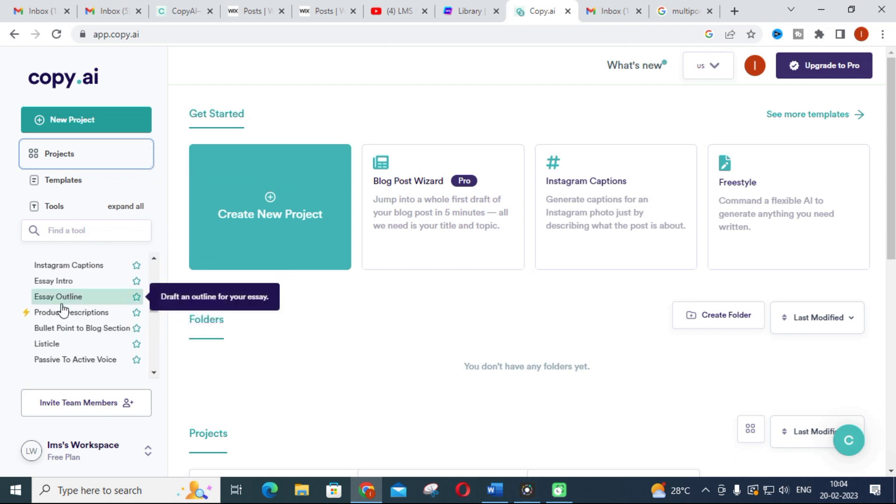
scroll(80, 280, up, 3)
- Collapse Popular Tools and expand the Writing Tools and Sales Copy categories in the sidebar
click(69, 275)
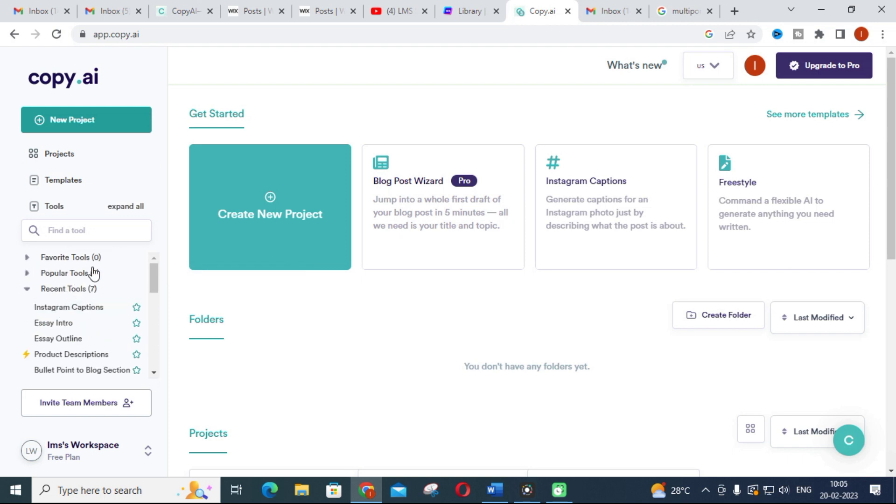
scroll(82, 275, down, 3)
scroll(80, 280, down, 3)
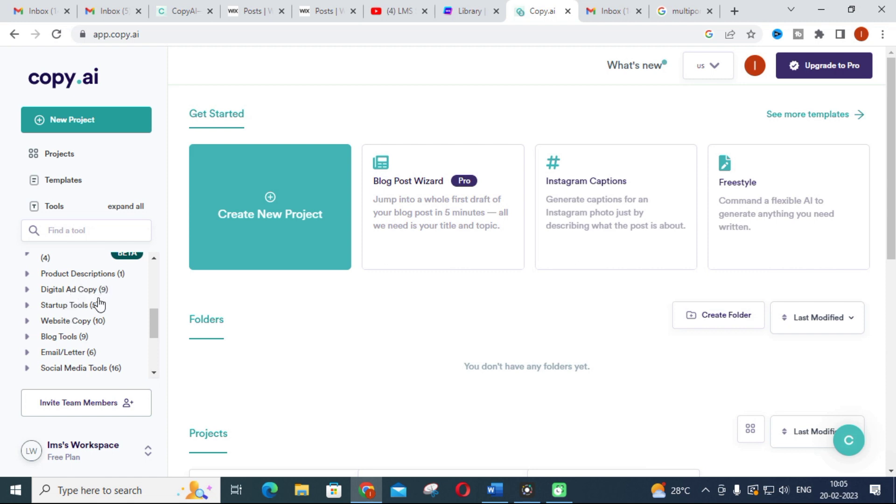
scroll(77, 324, down, 1)
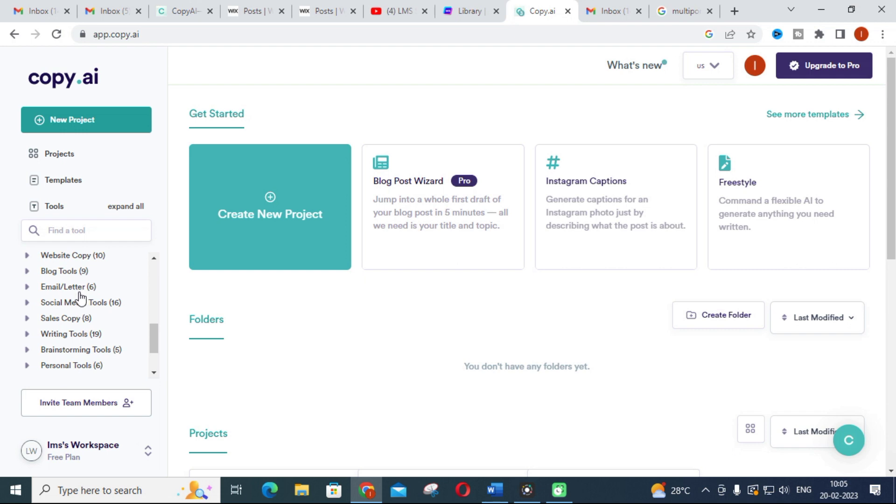
click(68, 334)
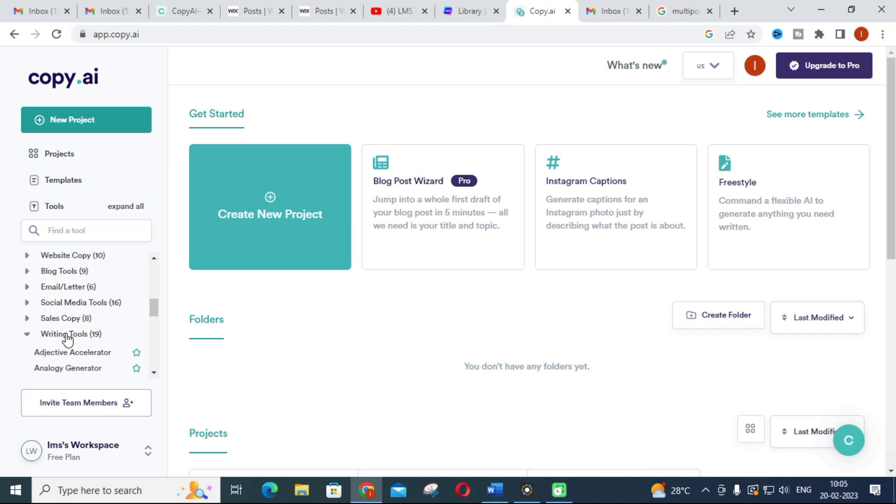
drag(77, 334, 62, 319)
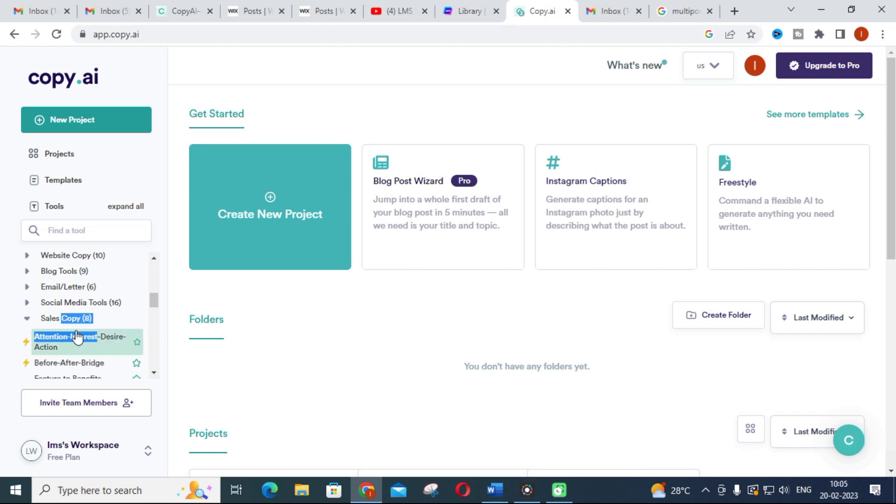
- Expand Social Media Tools, then open the Essay Outline tool under Writing Tools
click(126, 307)
scroll(96, 310, down, 10)
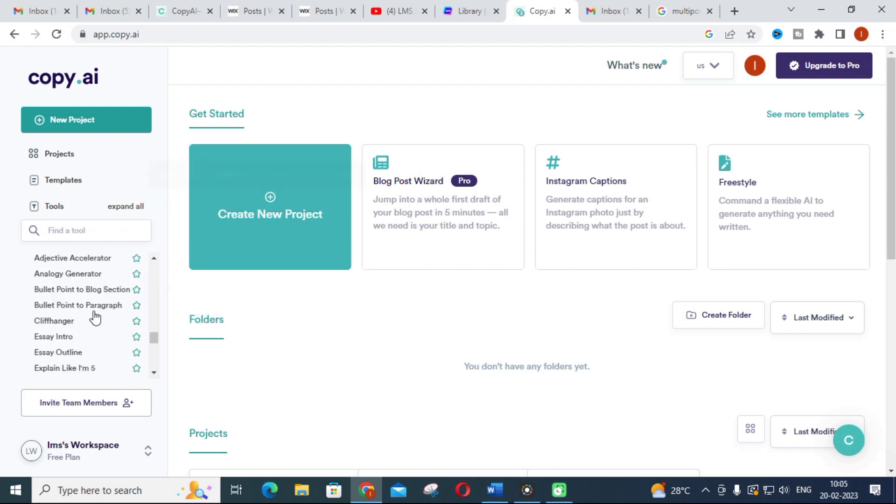
scroll(94, 314, up, 1)
scroll(89, 317, down, 1)
scroll(83, 321, up, 1)
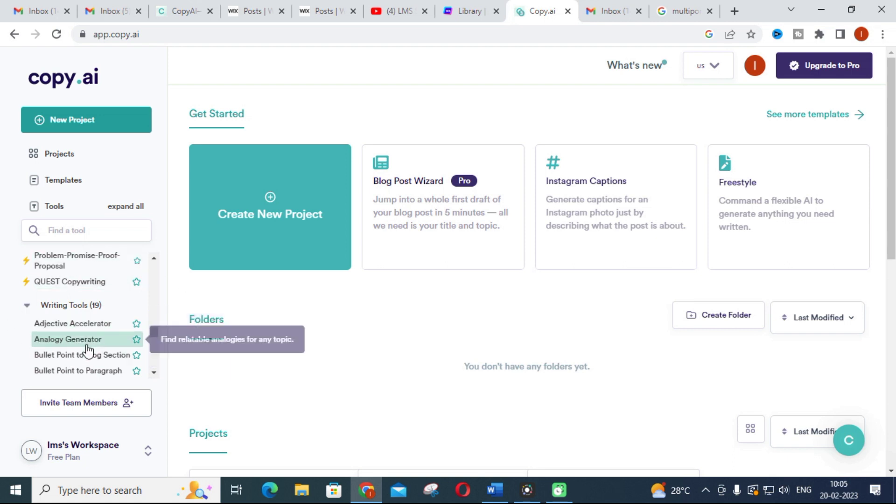
scroll(91, 343, down, 1)
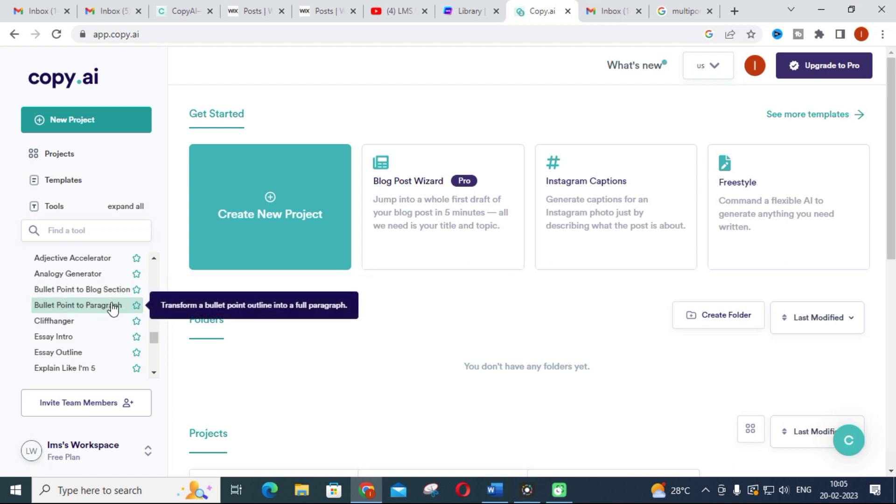
scroll(98, 317, down, 1)
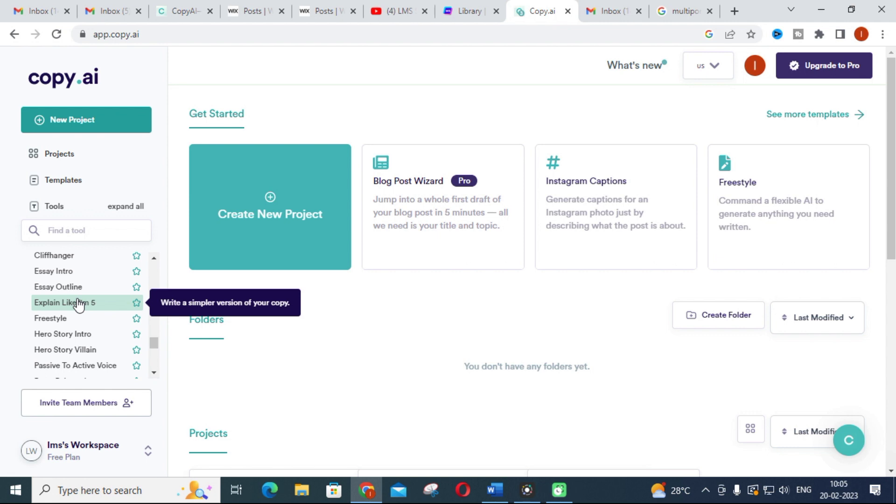
click(56, 287)
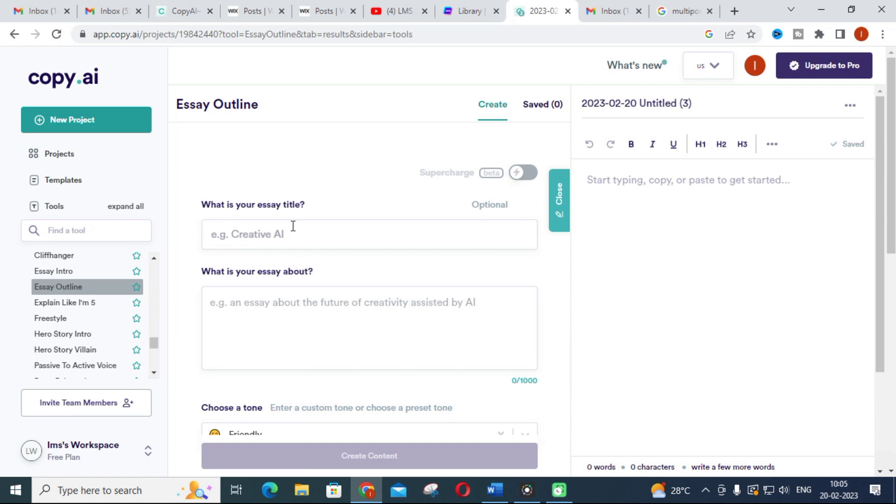
- Enter the essay title 'py system' and topic 'pv system for electric vehicle charging station'
click(240, 231)
text(py)
text( system)
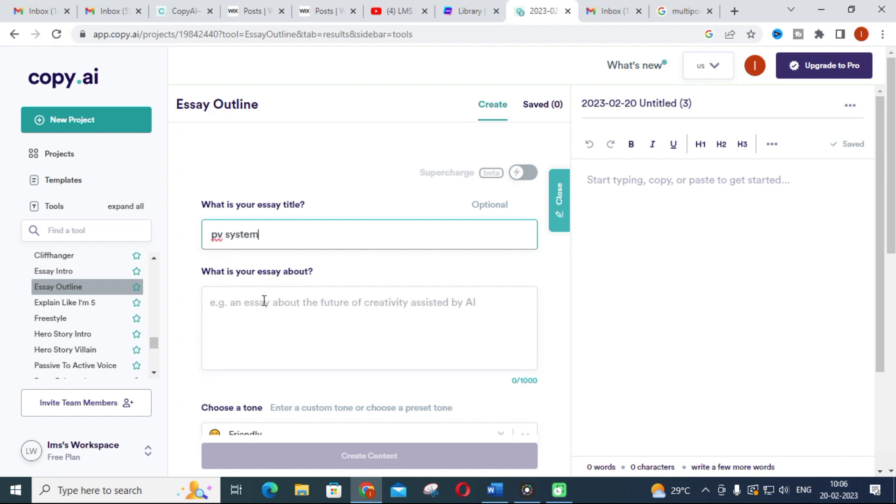
click(264, 301)
text(pv system for)
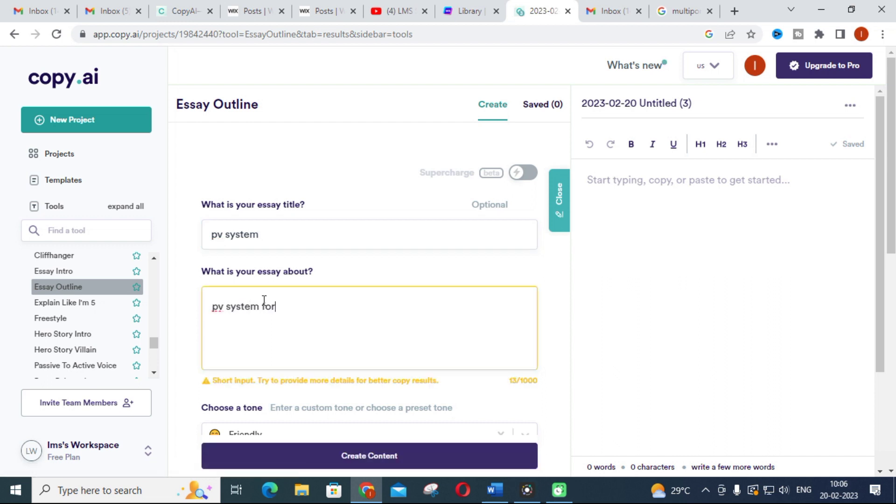
text( electric vehicle charging station)
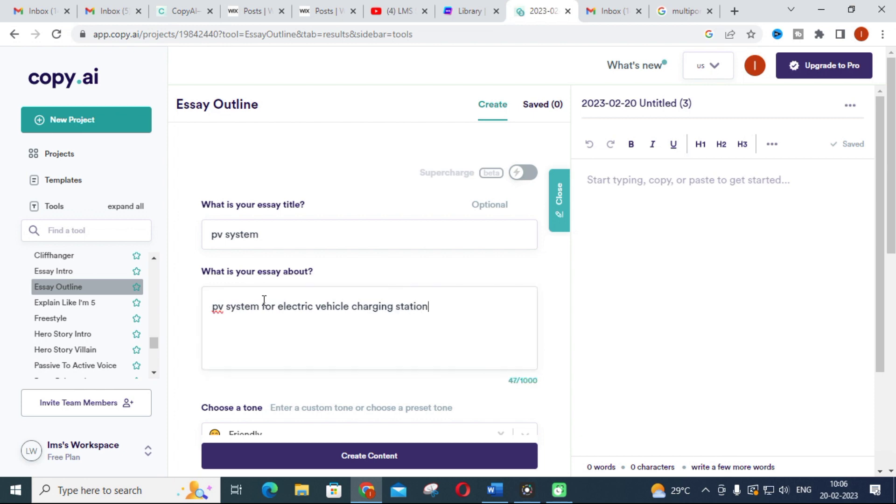
- Set the tone to Professional and generate the essay outline
scroll(234, 307, down, 4)
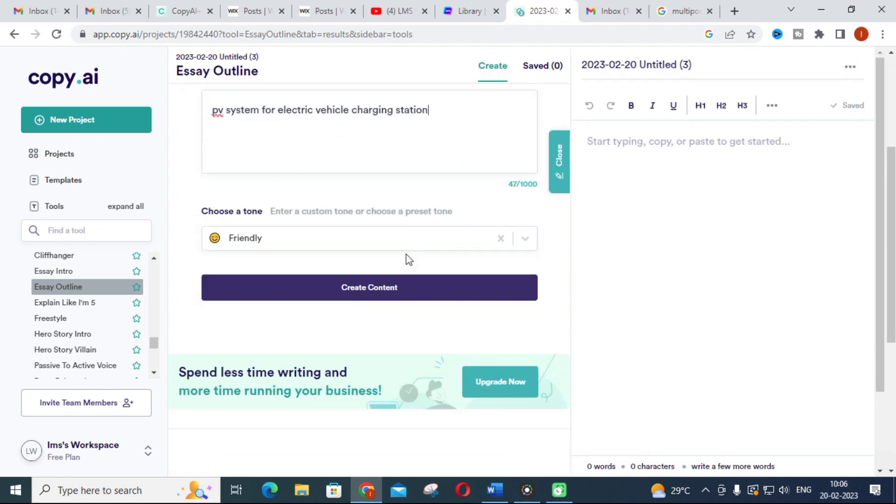
click(525, 239)
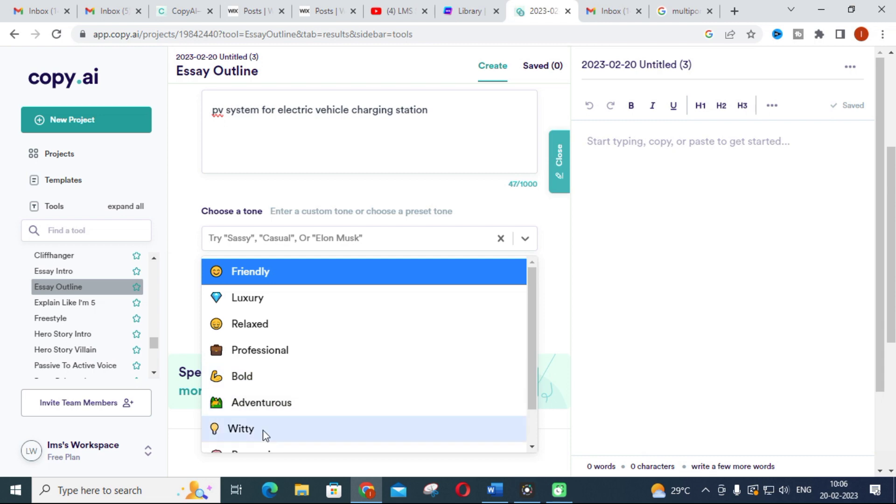
scroll(262, 429, down, 1)
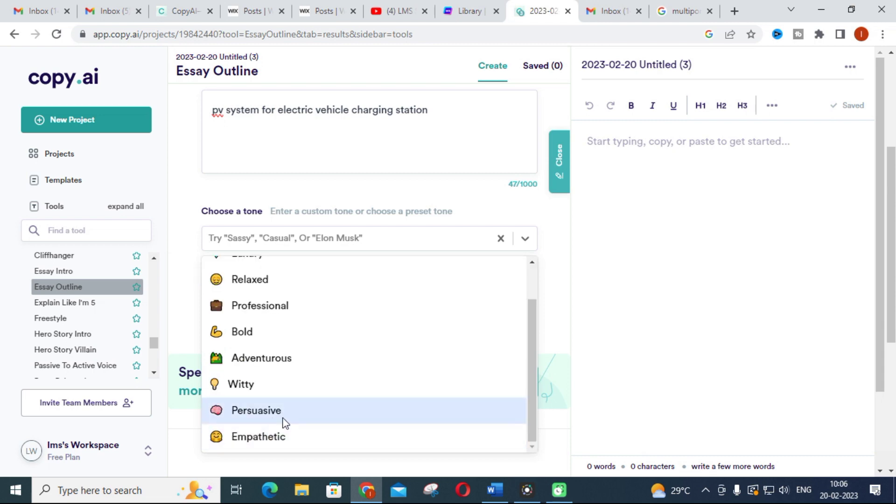
click(301, 307)
click(397, 300)
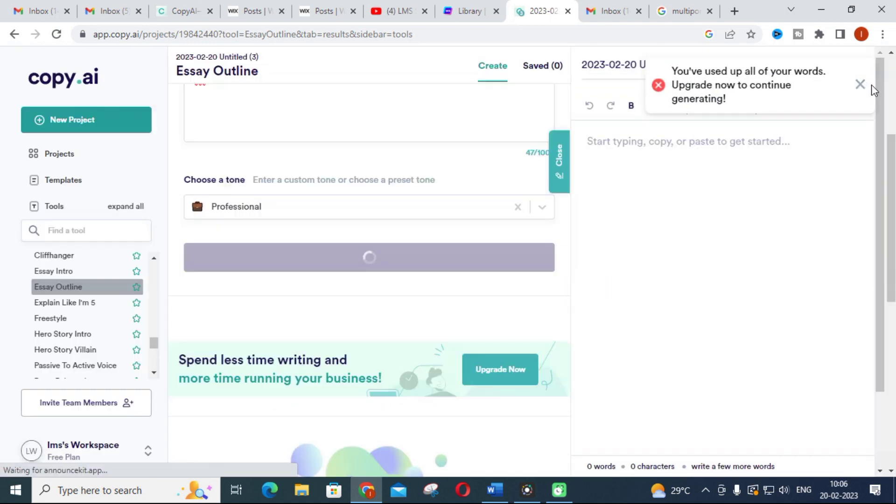
- Close the out-of-words upgrade offer and its error notice
click(870, 85)
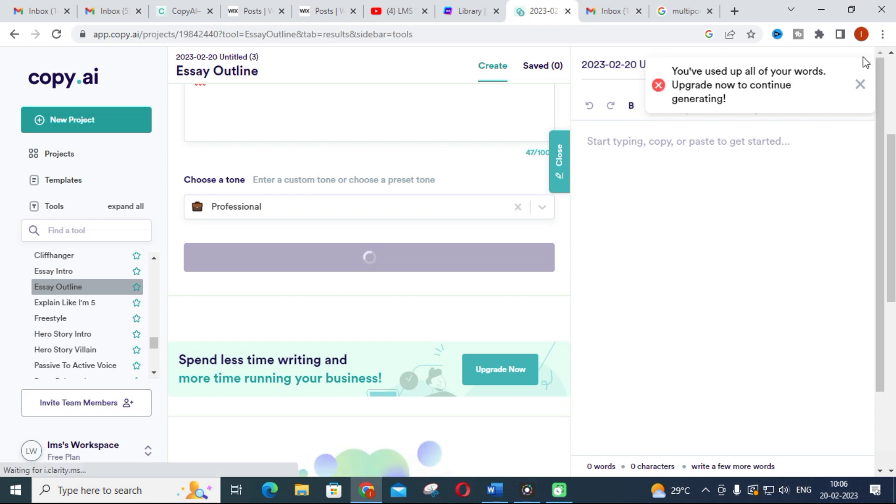
click(860, 84)
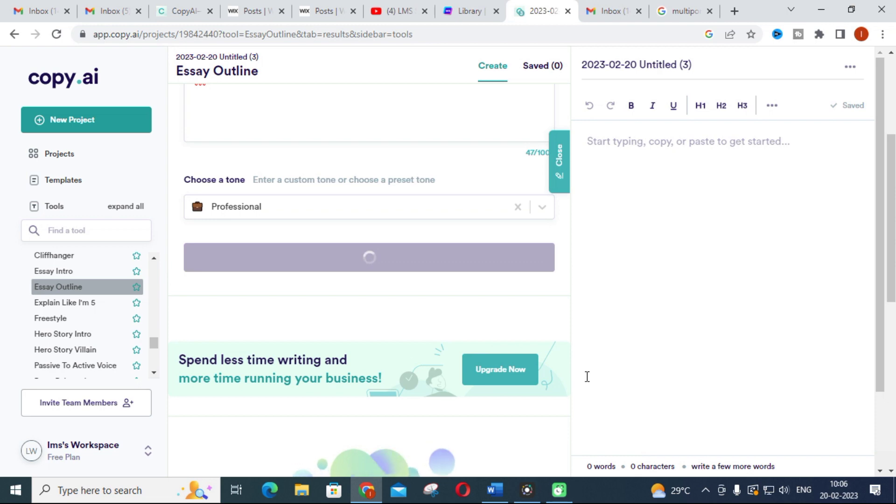
scroll(408, 330, down, 4)
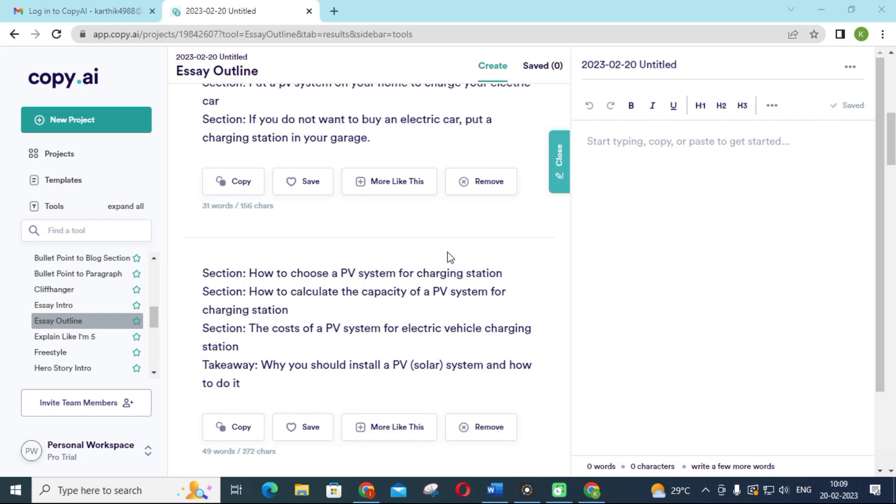
- Review the generated PV charging station essay outlines, then open Passive To Active Voice
scroll(449, 258, down, 1)
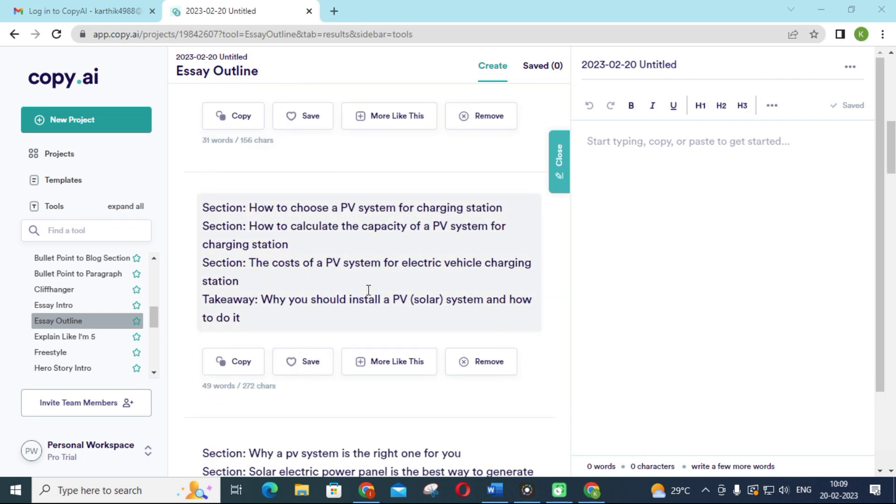
scroll(368, 290, down, 2)
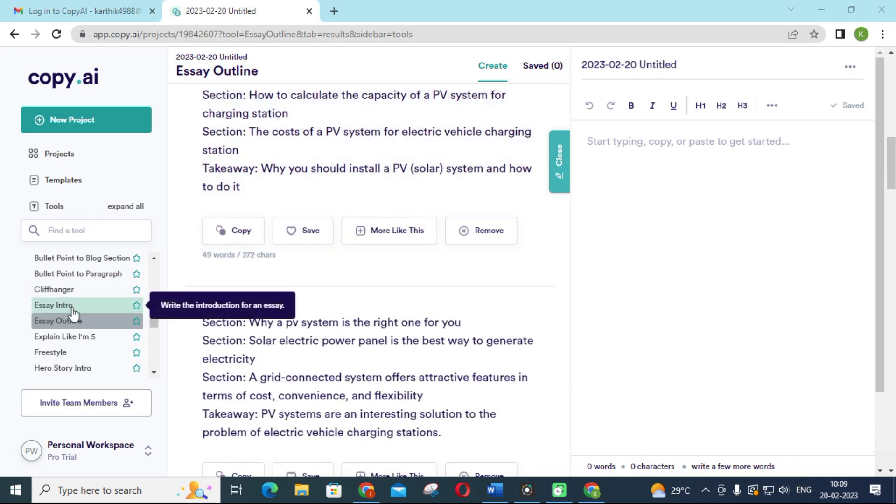
scroll(70, 336, down, 1)
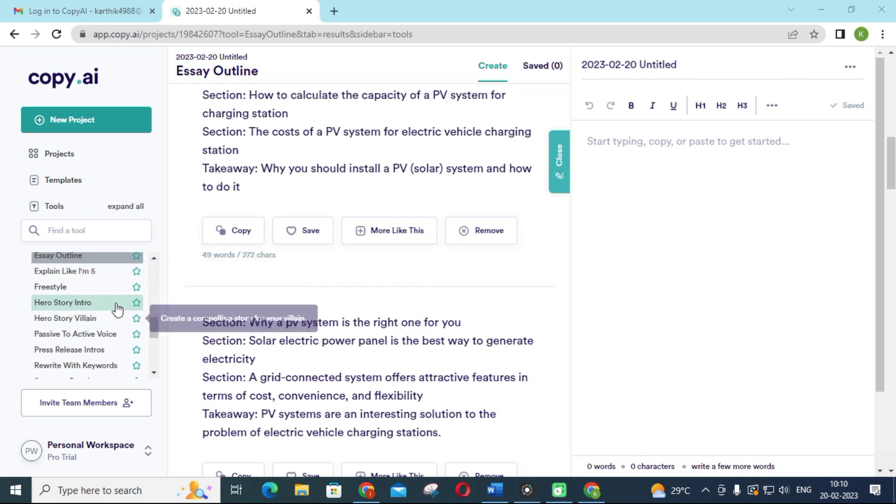
click(53, 337)
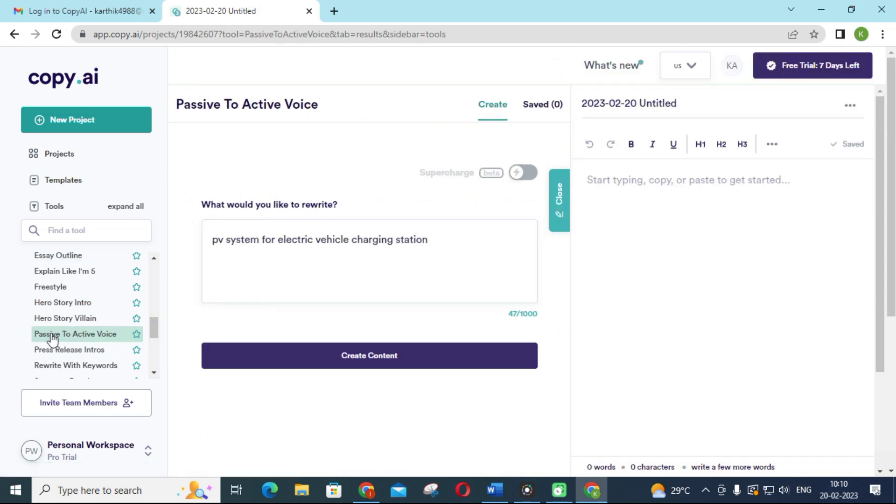
- Expand the Brainstorming Tools and Personal Tools categories in the Tools sidebar
scroll(61, 316, down, 1)
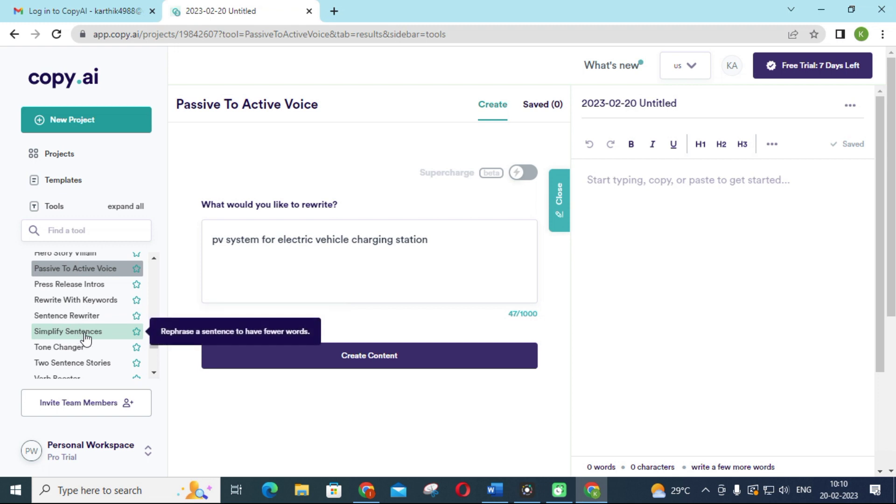
scroll(97, 330, down, 1)
scroll(98, 318, down, 1)
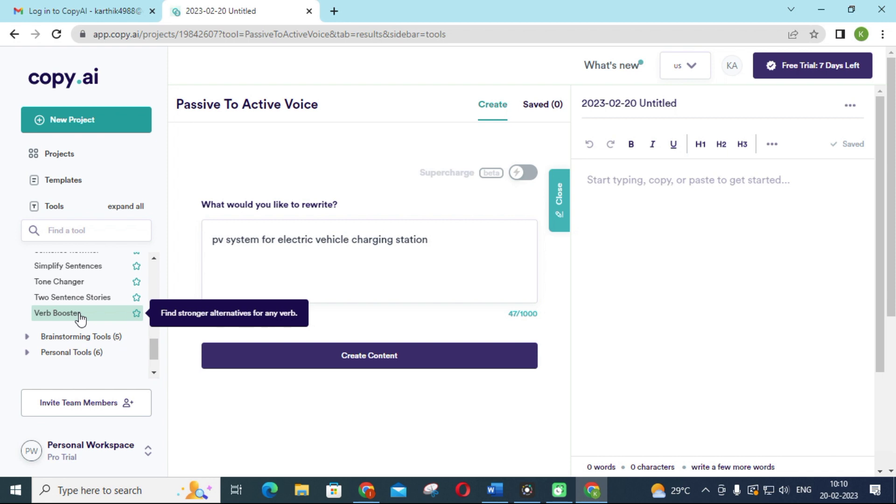
click(78, 338)
scroll(89, 332, down, 2)
scroll(90, 332, down, 2)
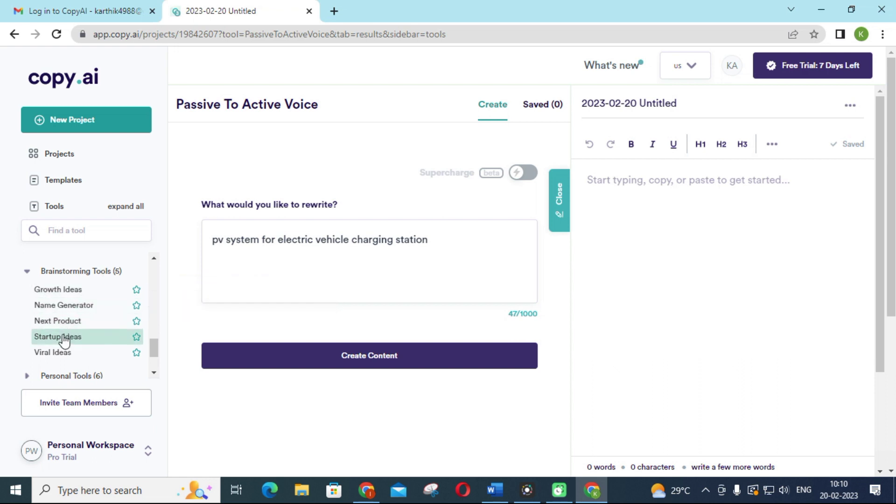
scroll(71, 326, down, 3)
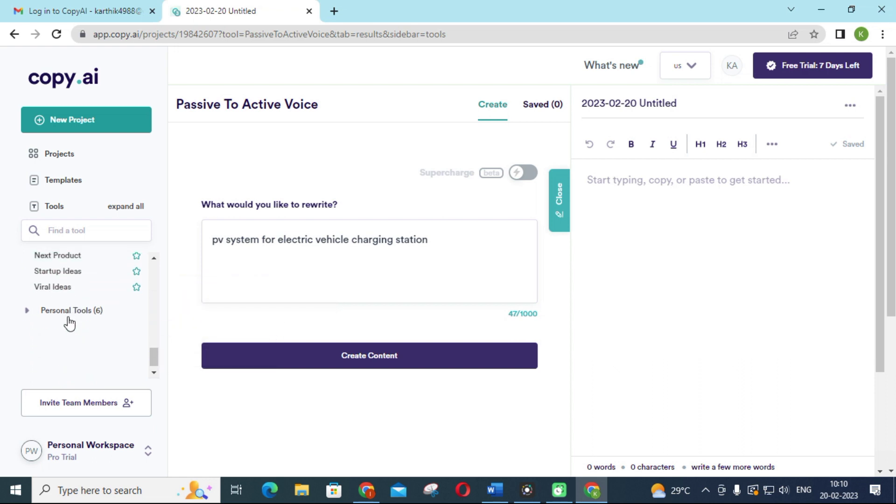
click(69, 312)
- Expand Social Media Tools, browse the sidebar, then bring the other Chrome window forward
scroll(70, 319, up, 5)
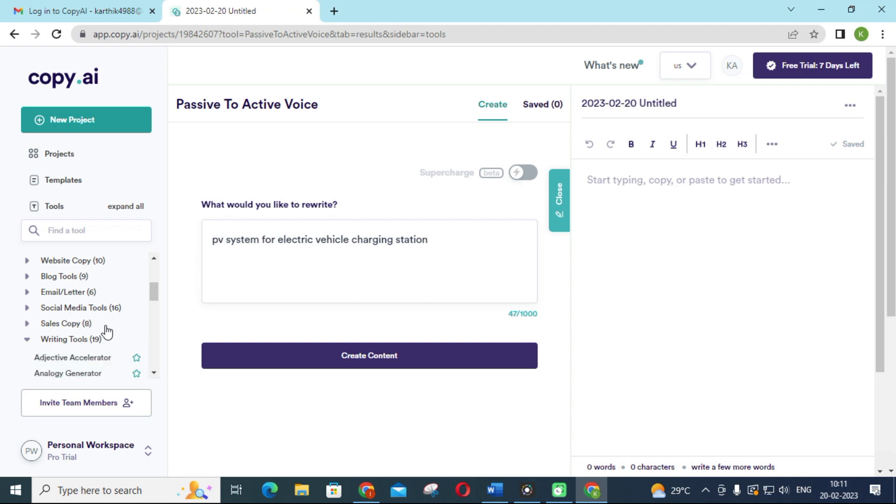
click(105, 309)
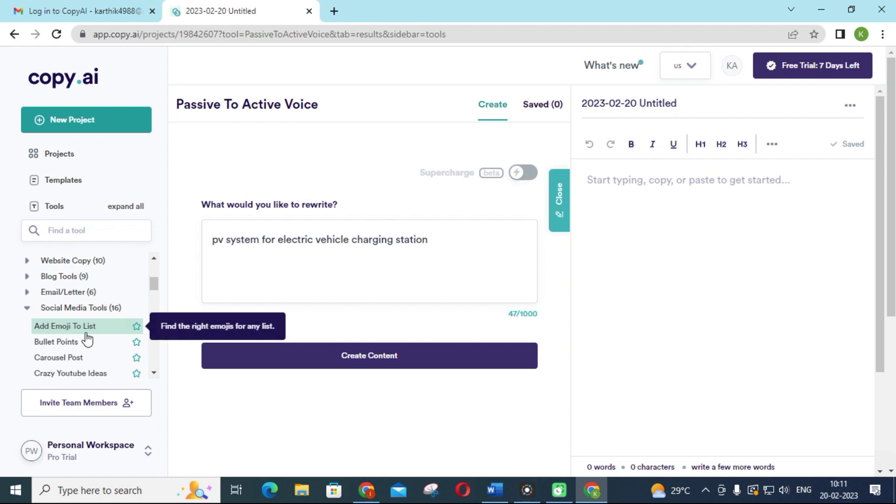
scroll(70, 336, down, 2)
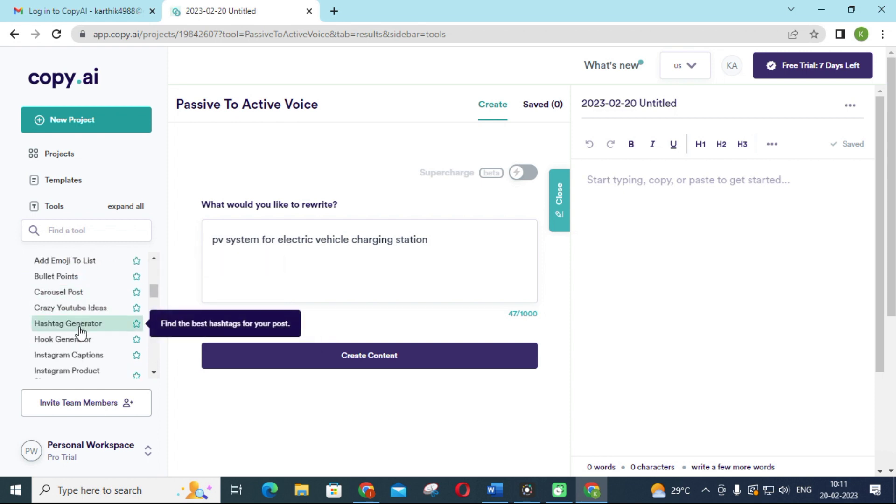
scroll(80, 330, up, 2)
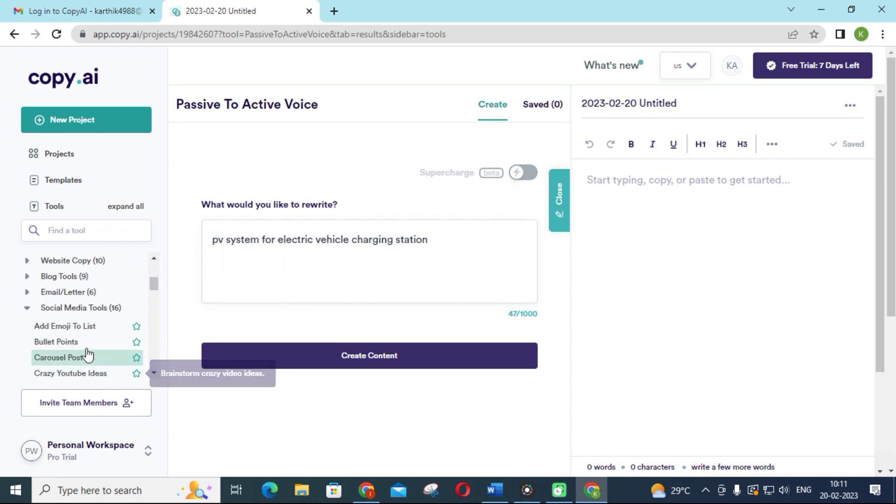
scroll(46, 359, up, 2)
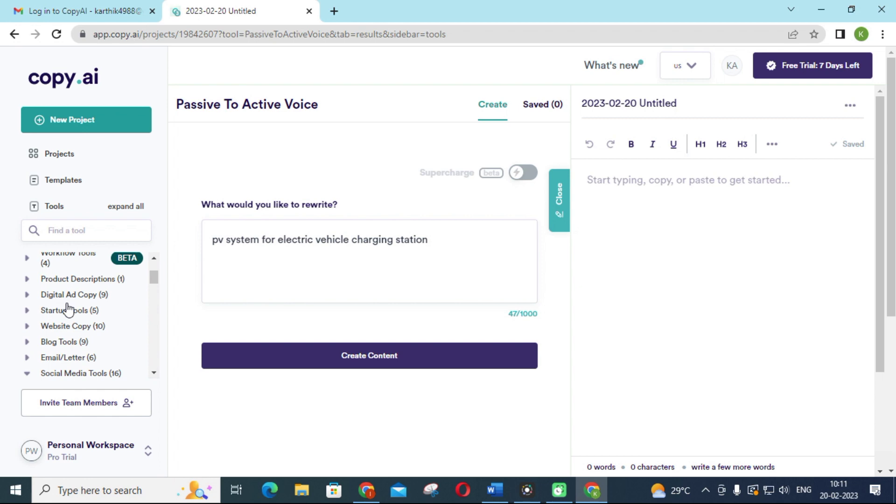
scroll(73, 313, down, 5)
scroll(83, 349, down, 5)
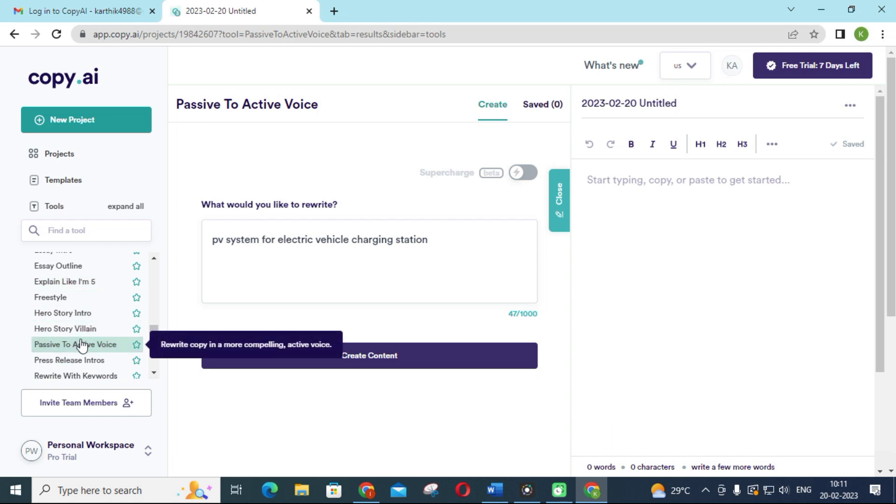
scroll(82, 345, up, 2)
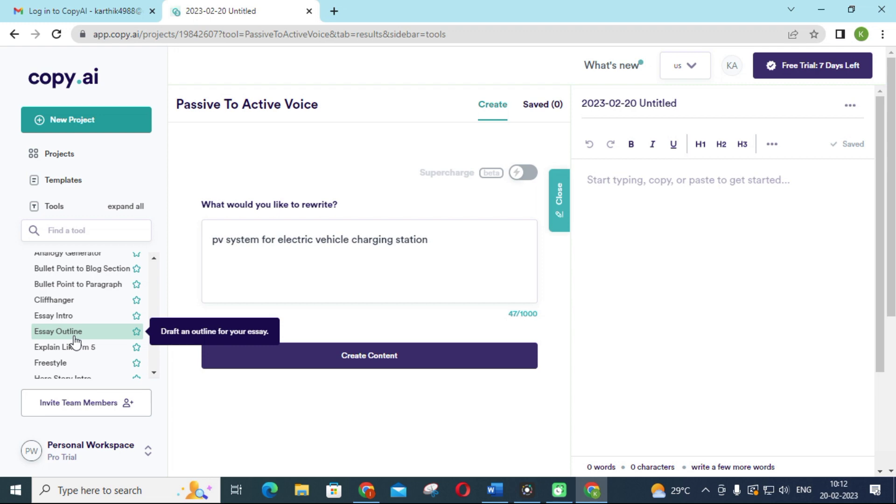
click(367, 489)
- Return to the Writesonic template Library tab and scroll up its template list
click(480, 11)
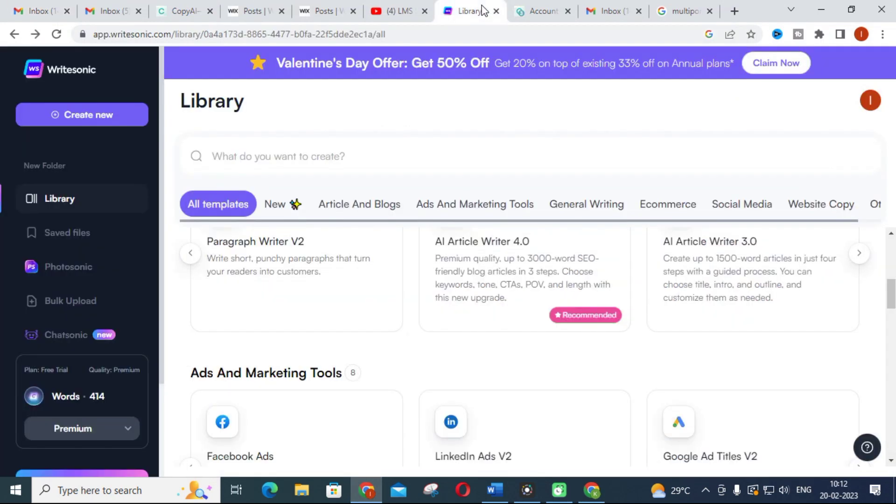
scroll(274, 266, up, 5)
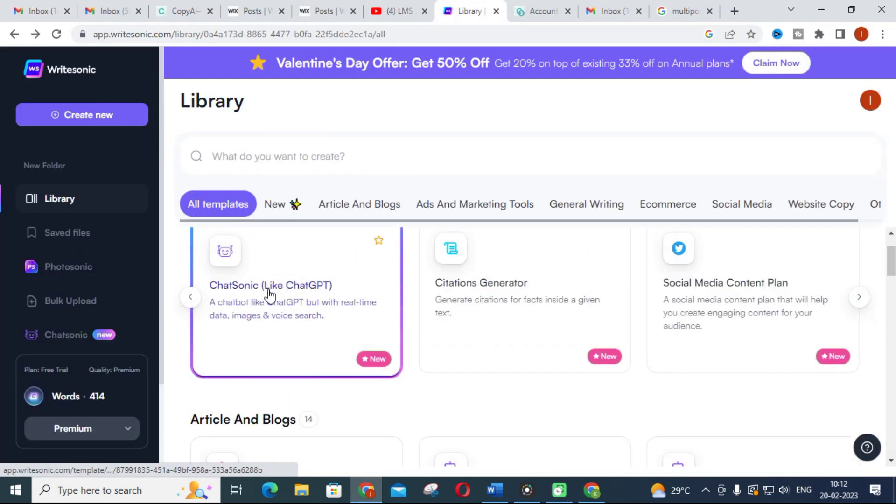